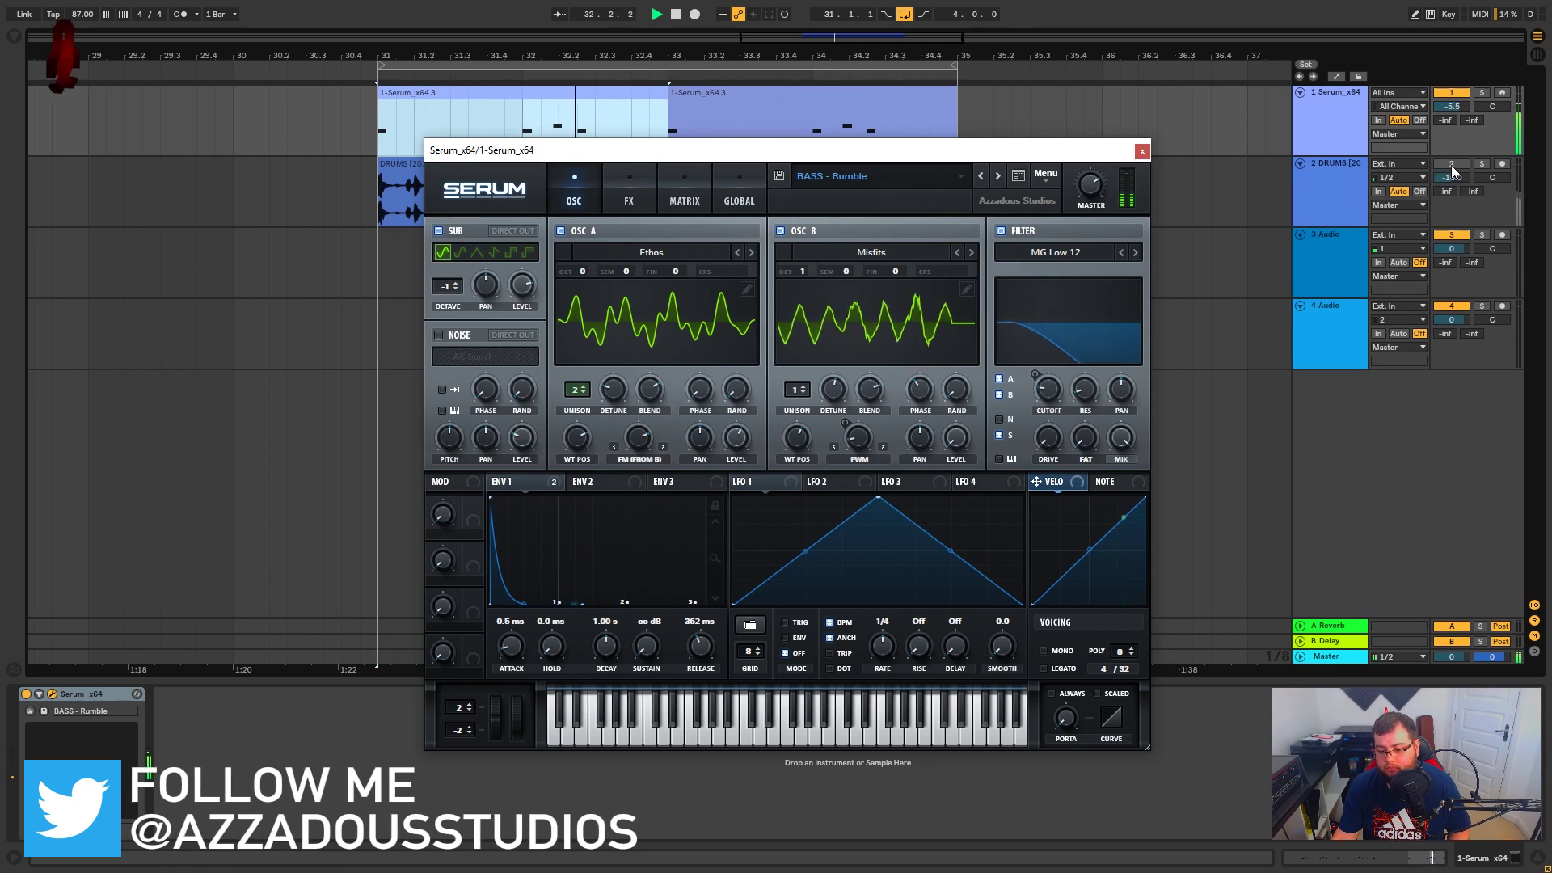
# Mute the drums track and review OSC A's wavetable choice, unison, detune, phase, wavetable position and level
pyautogui.click(1438, 166)
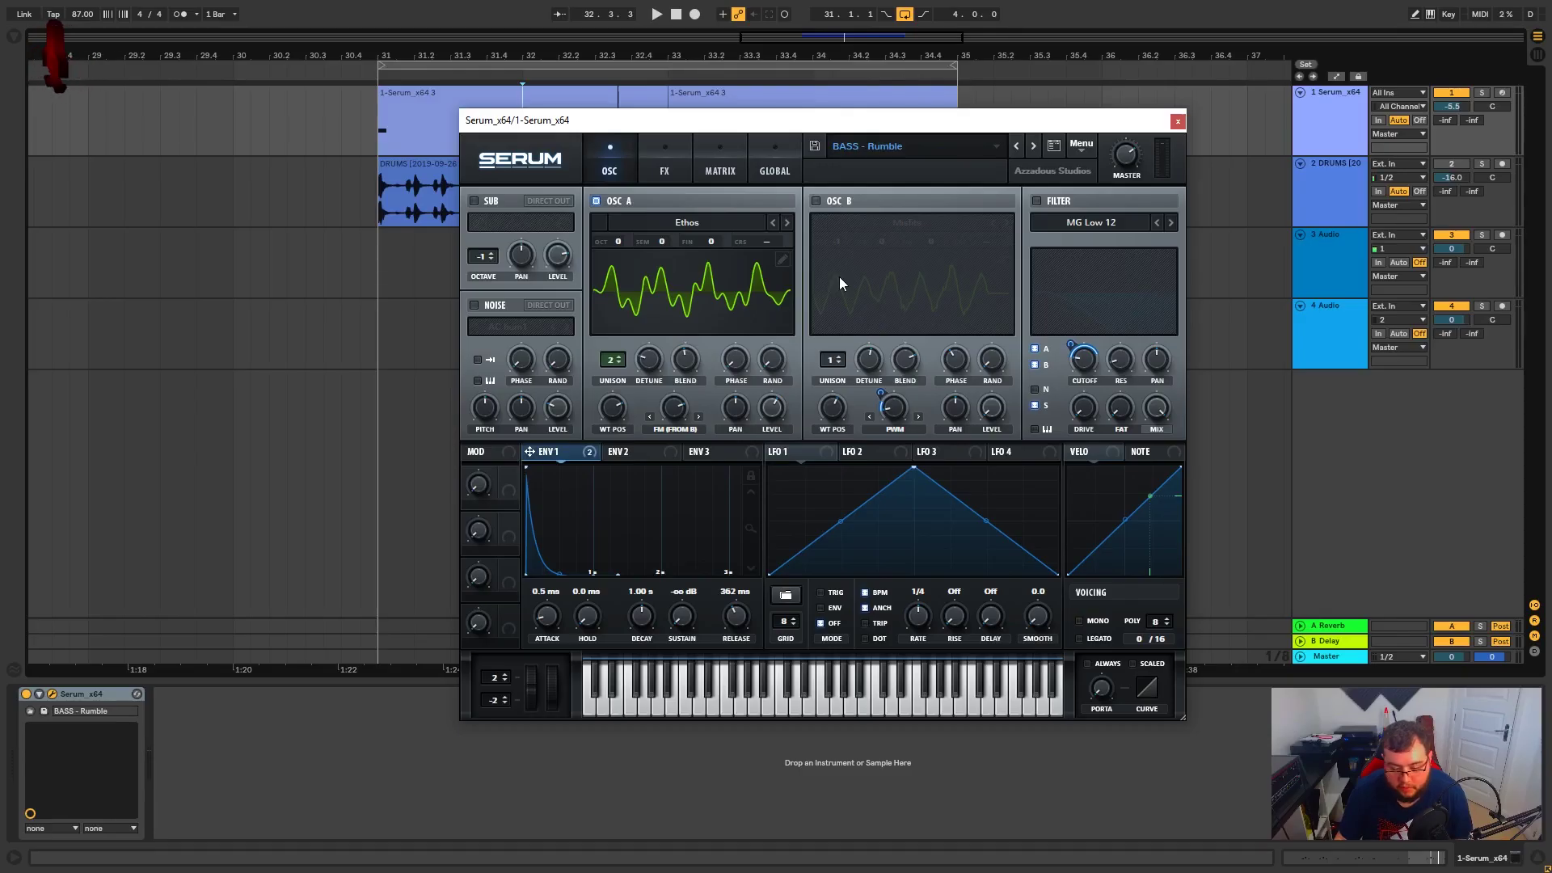
pyautogui.click(706, 222)
pyautogui.moveTo(667, 280)
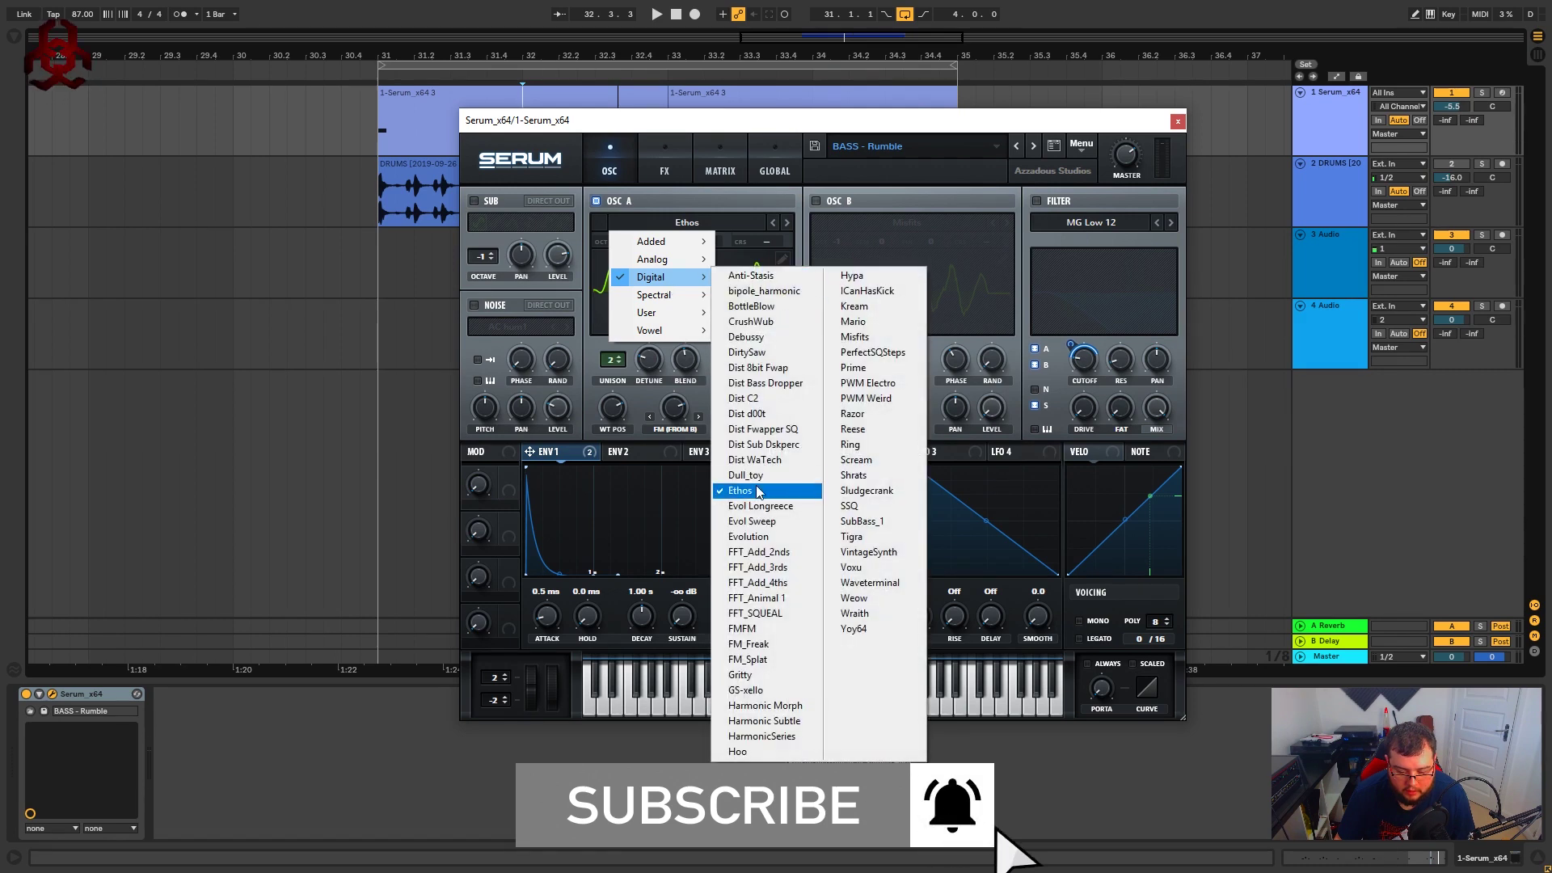
pyautogui.click(759, 194)
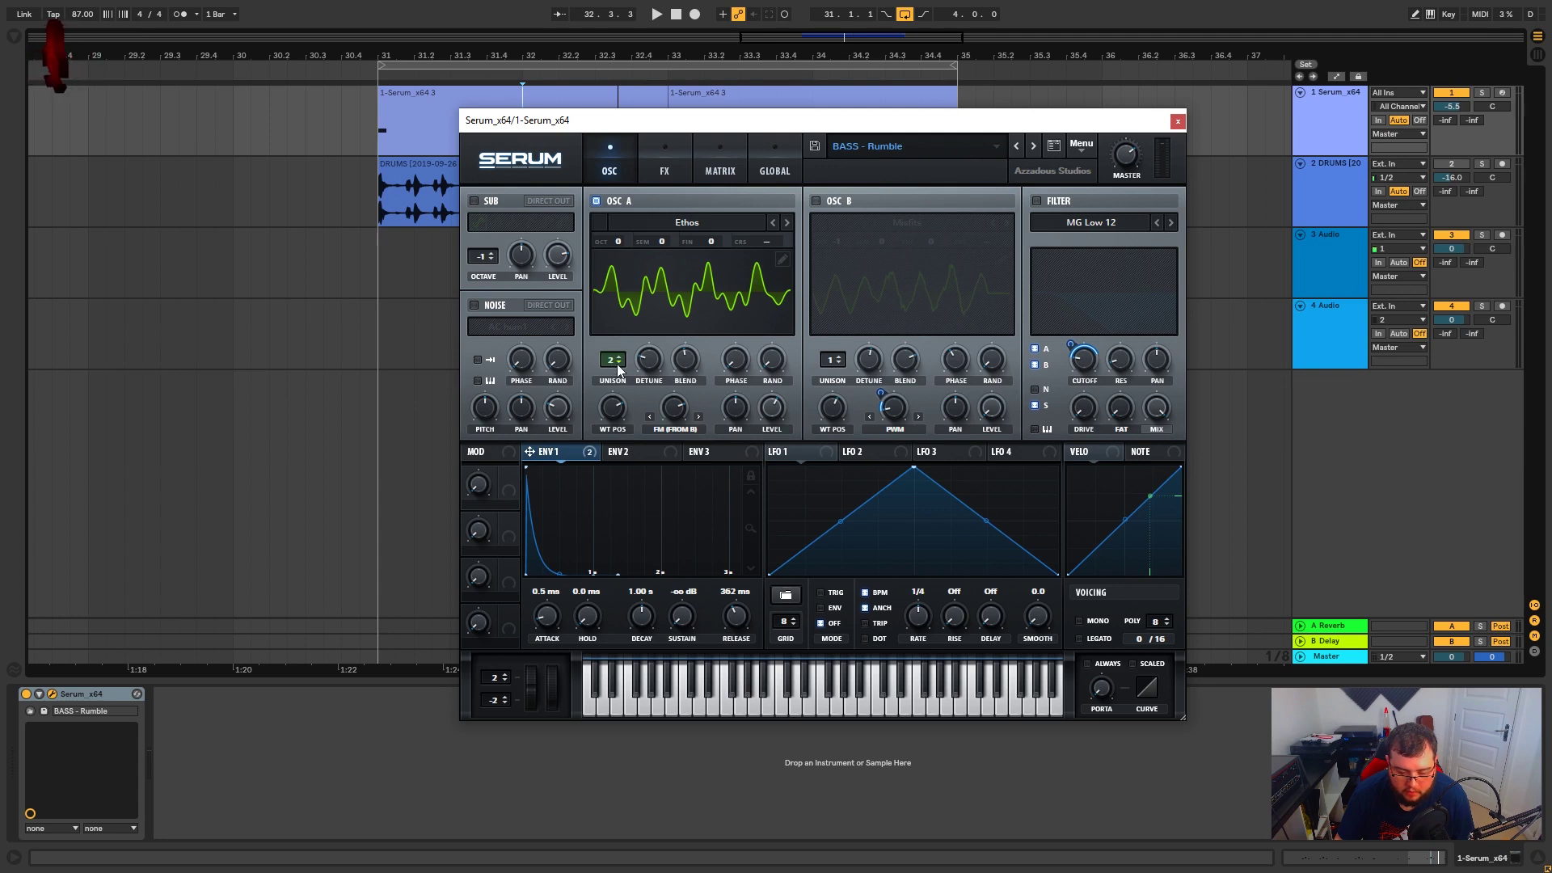
pyautogui.moveTo(648, 360)
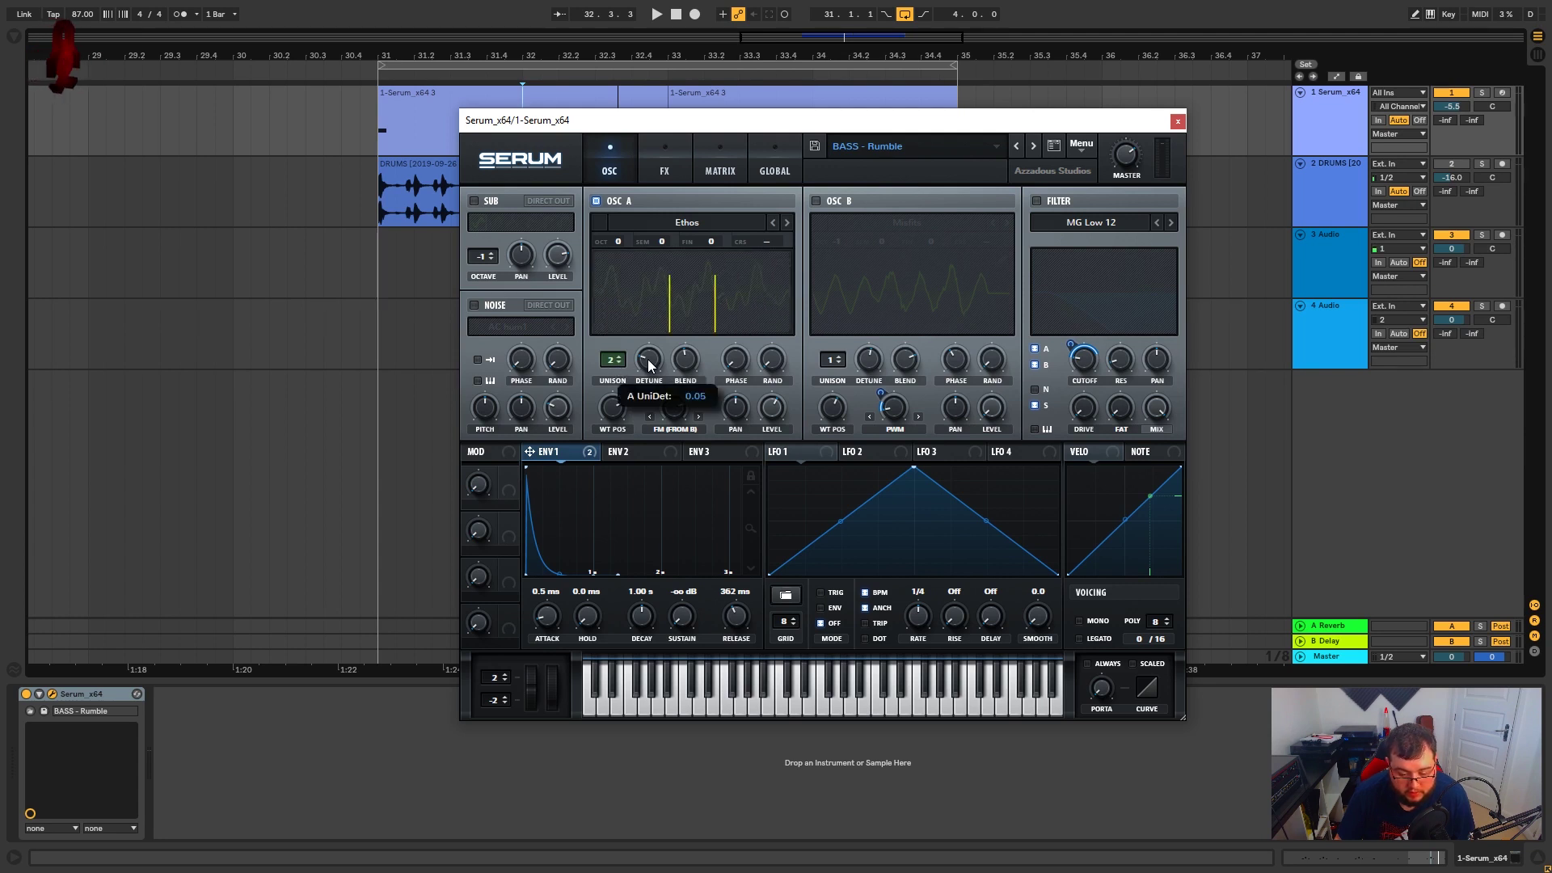
pyautogui.moveTo(735, 360)
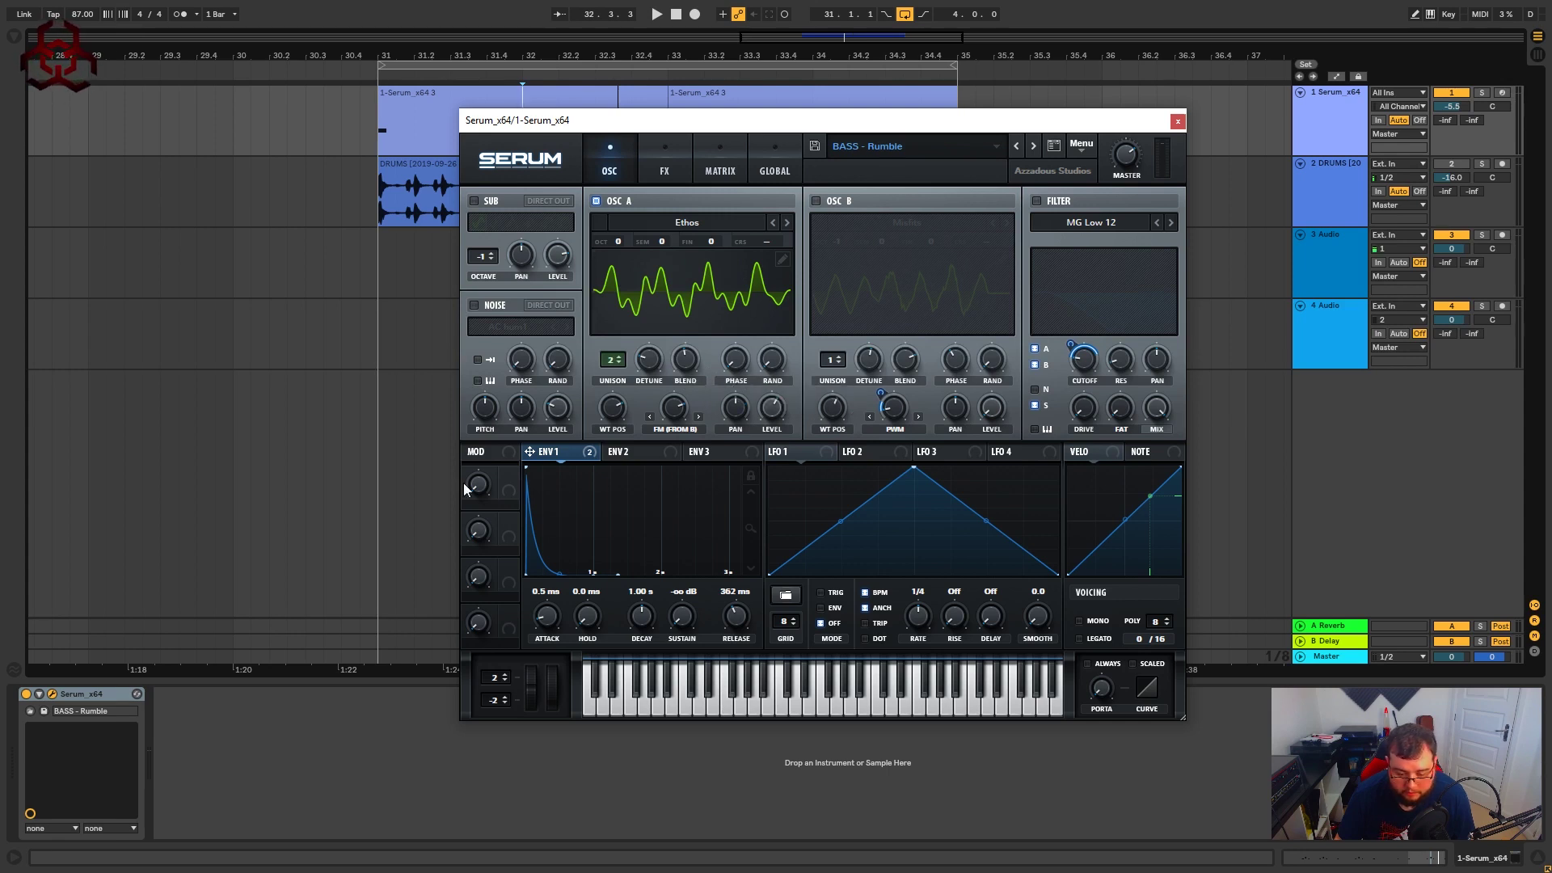
pyautogui.moveTo(614, 412)
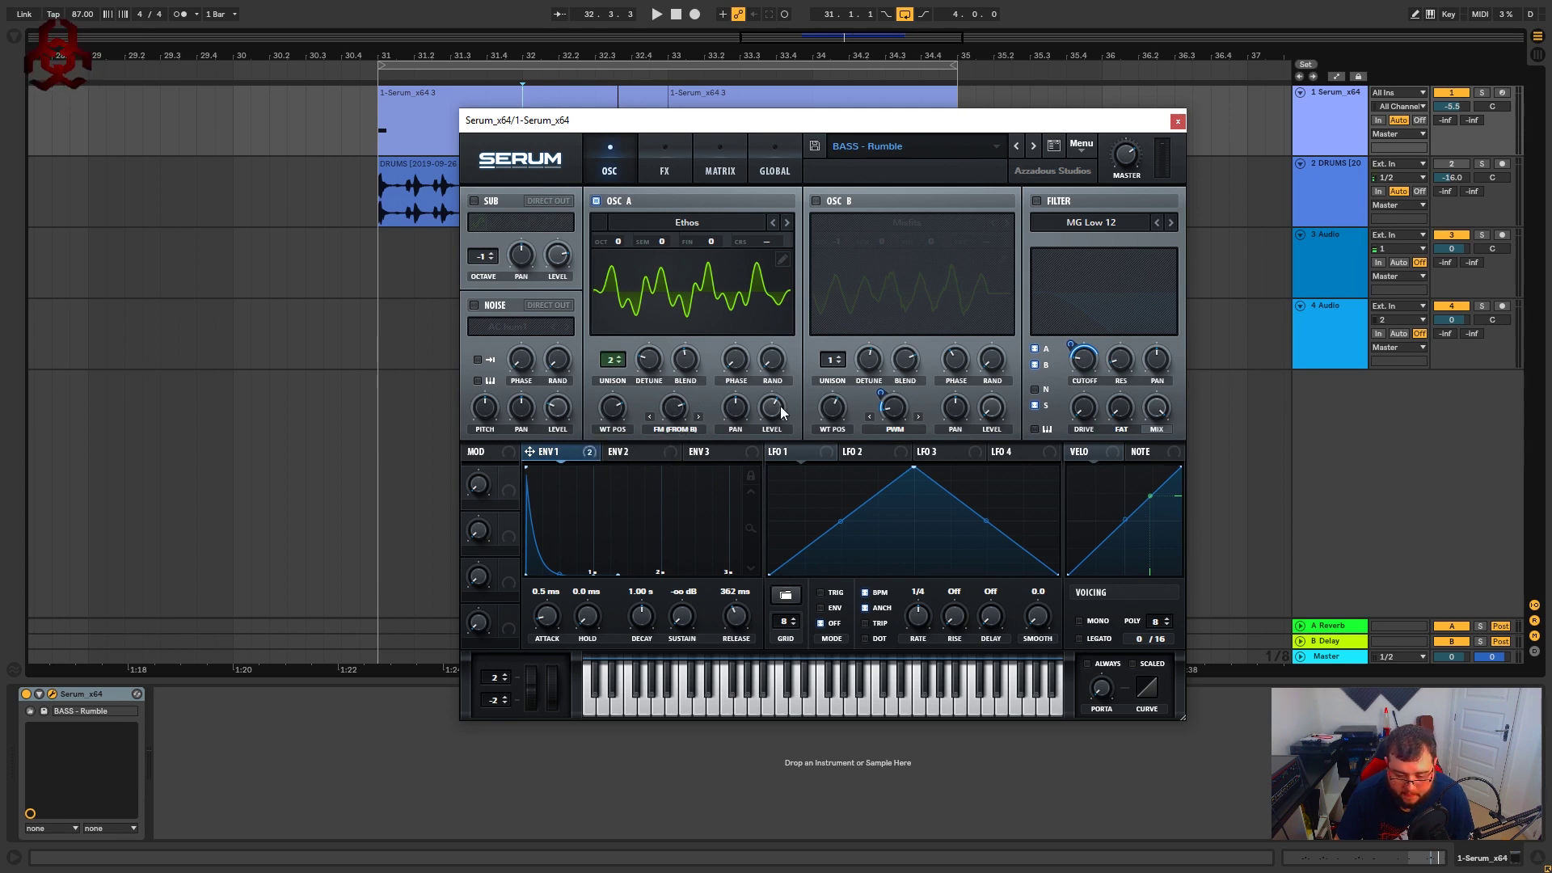
pyautogui.moveTo(776, 416)
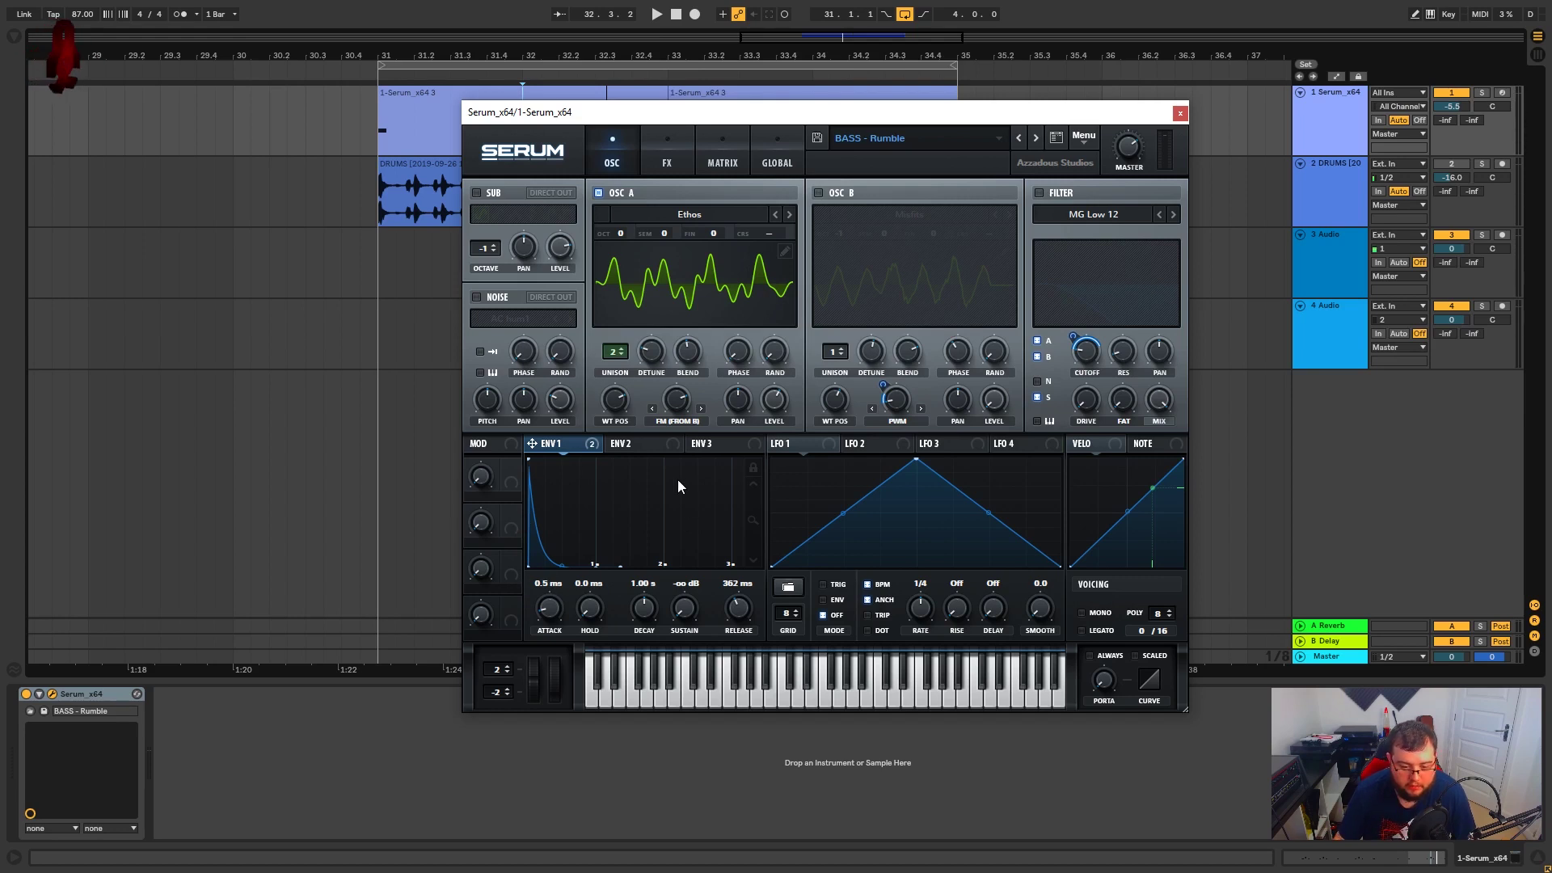
# Play the loop to audition OSC A on its own
pyautogui.press('space')
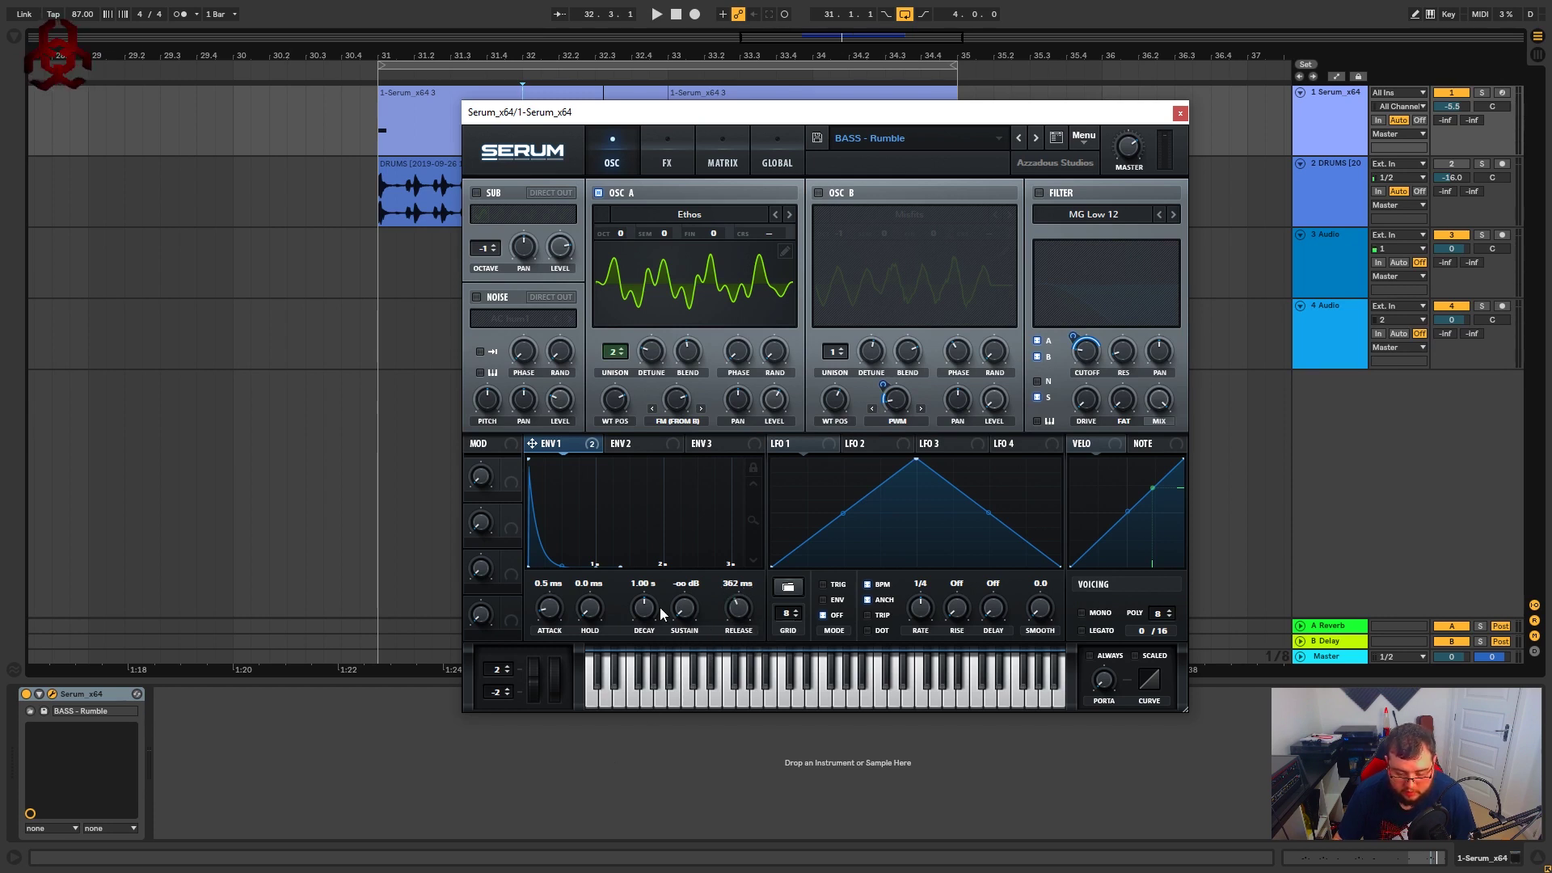
pyautogui.press('space')
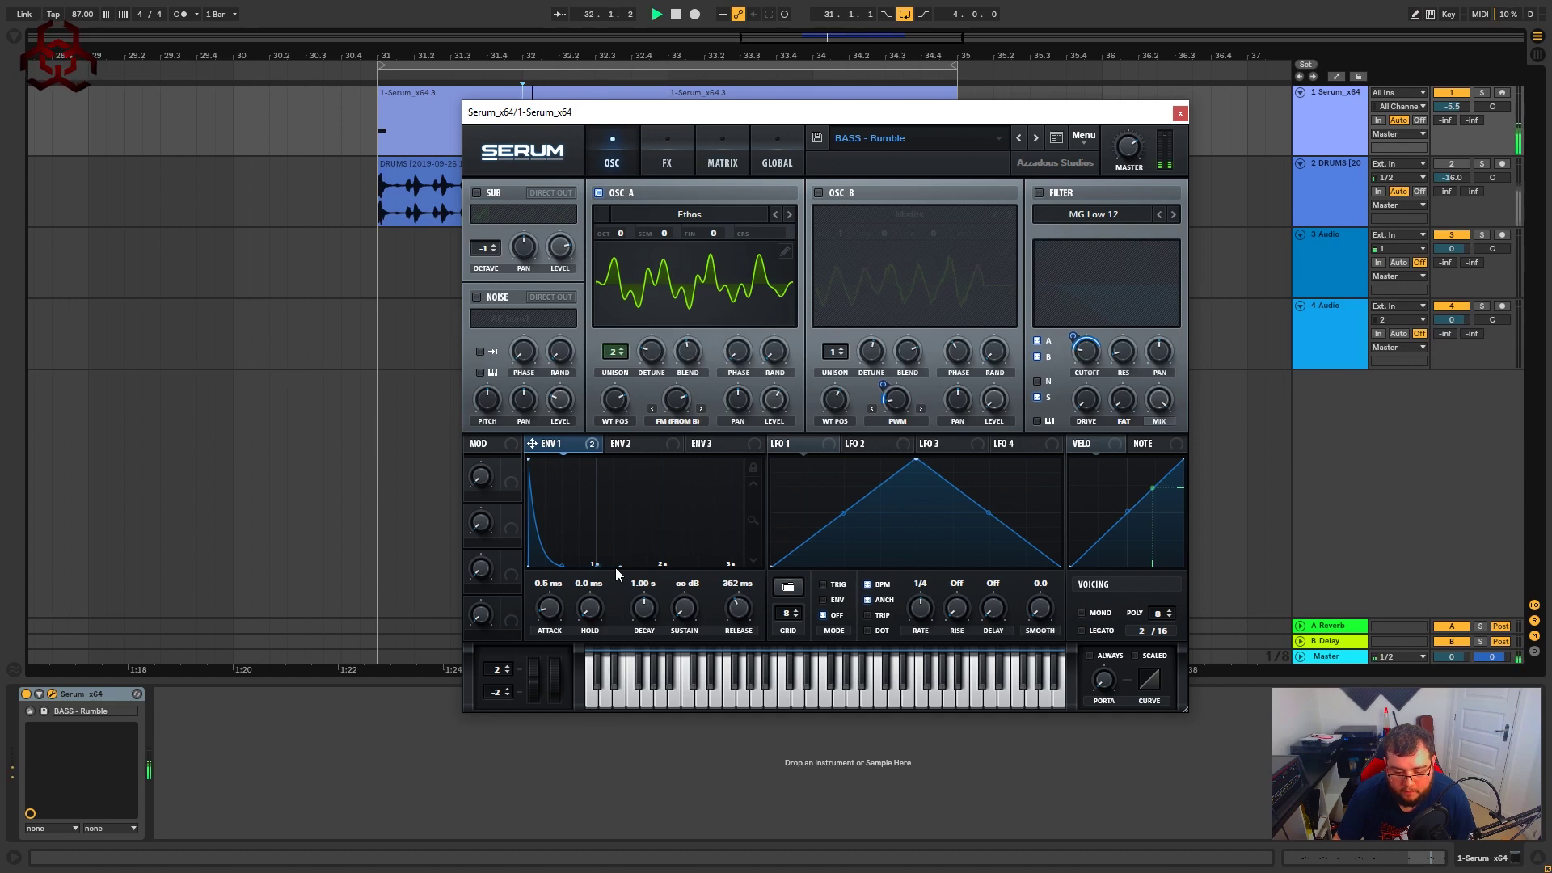
pyautogui.press('space')
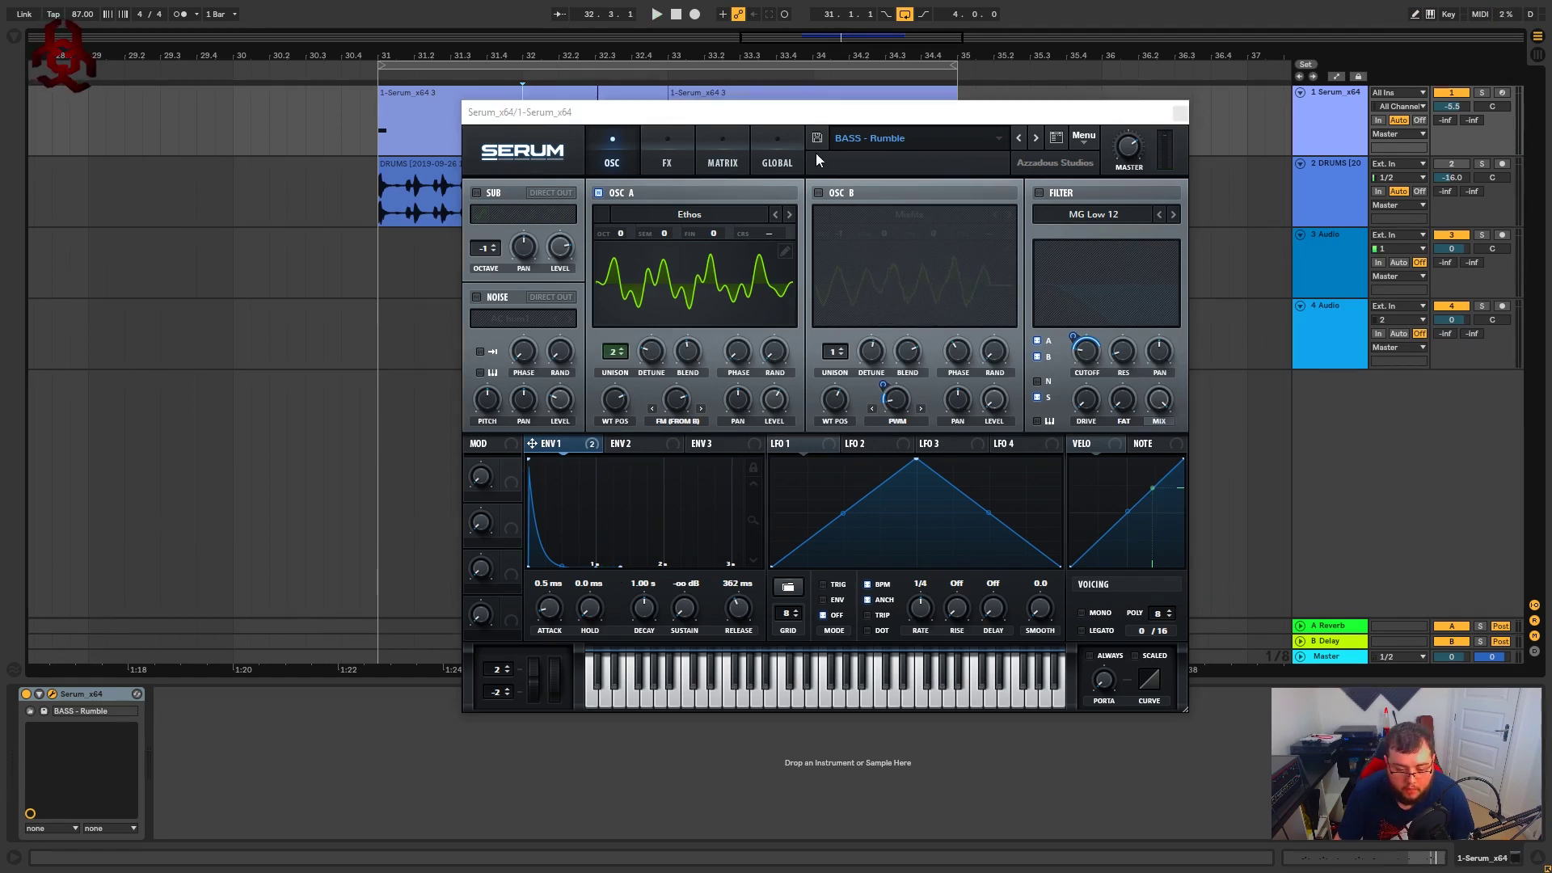
# Enable OSC B and check its Misfits wavetable selection, phase and wavetable position
pyautogui.click(818, 193)
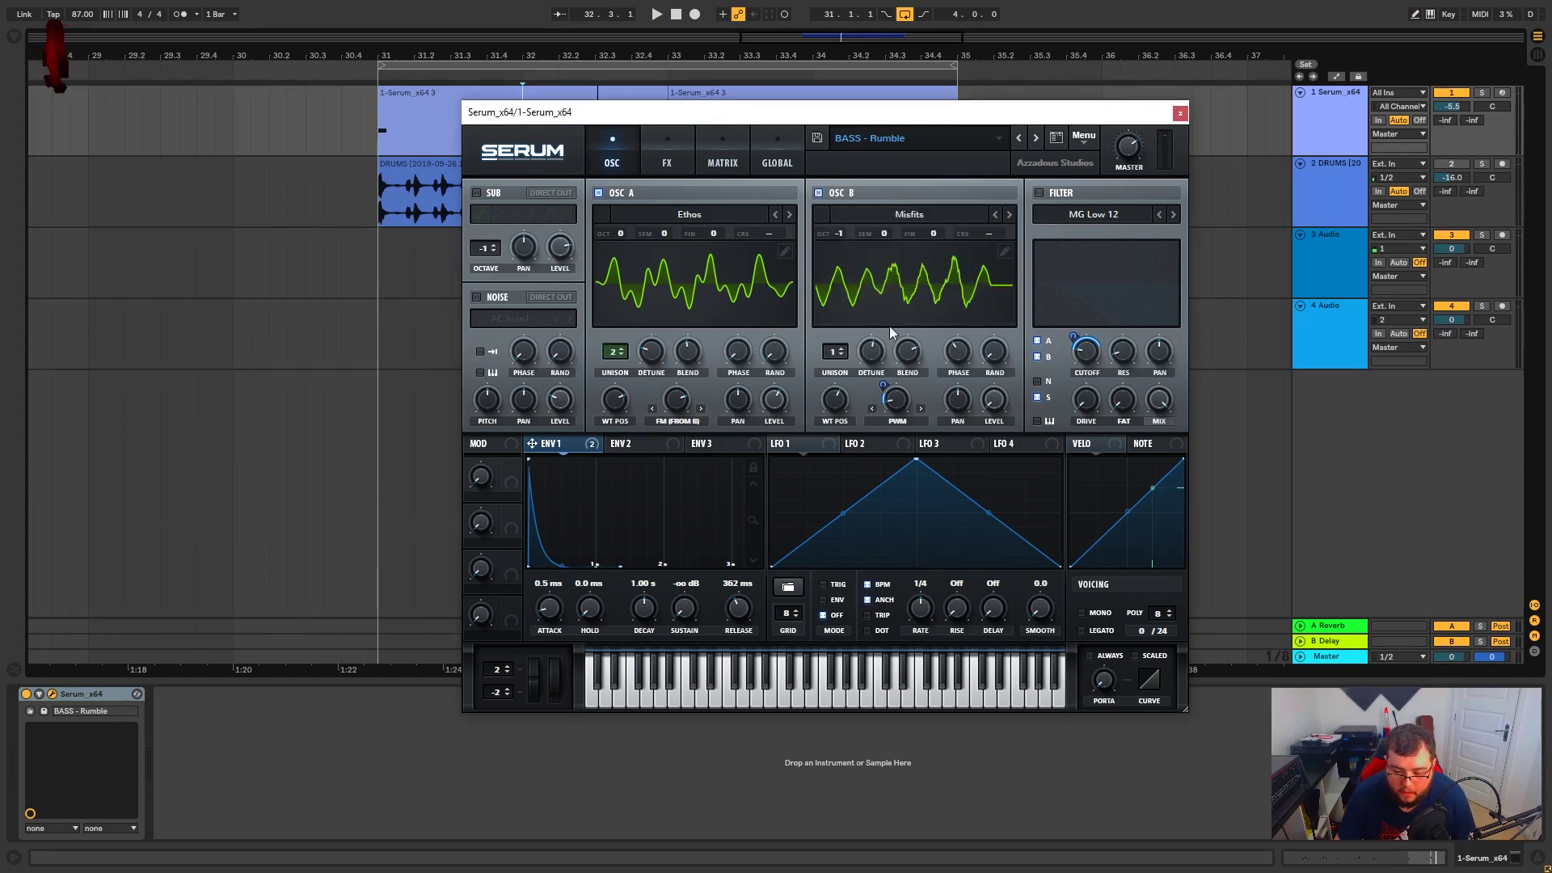
pyautogui.click(918, 213)
pyautogui.moveTo(899, 270)
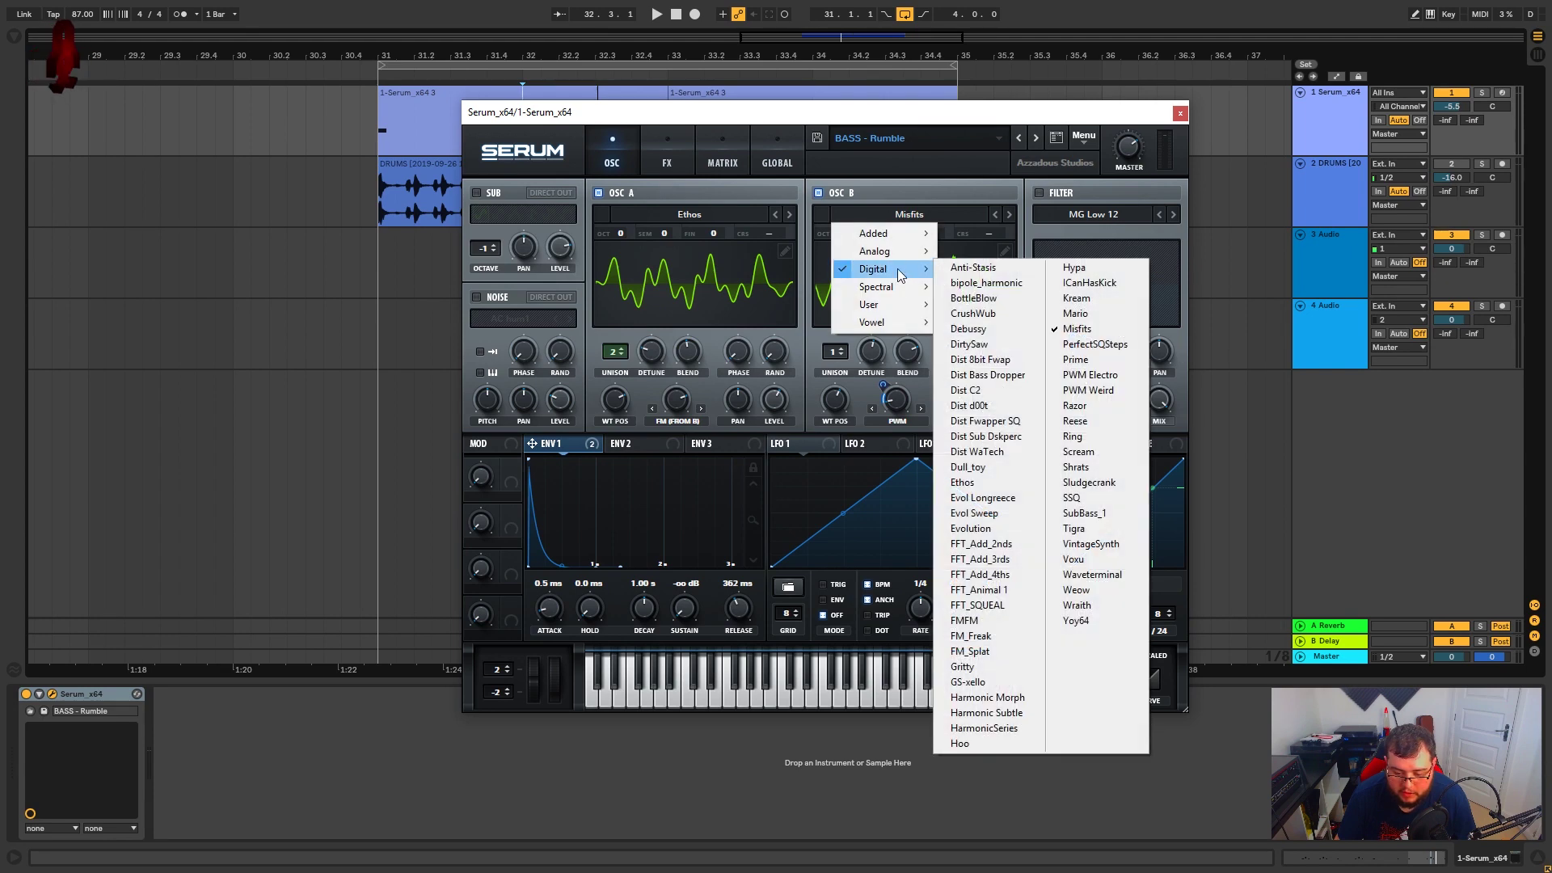
pyautogui.click(954, 196)
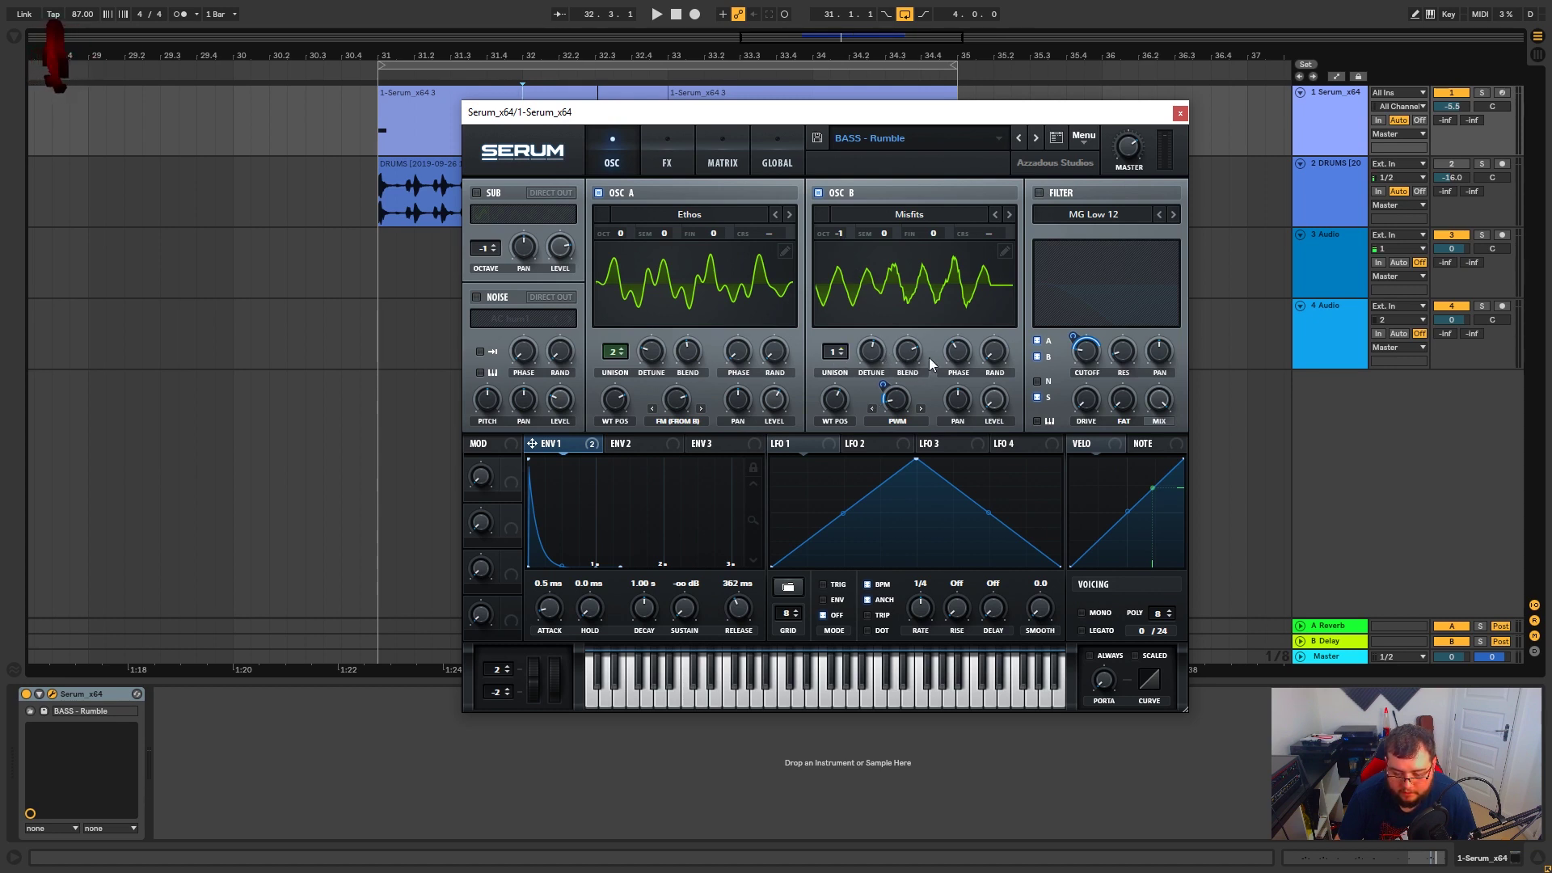
pyautogui.click(961, 357)
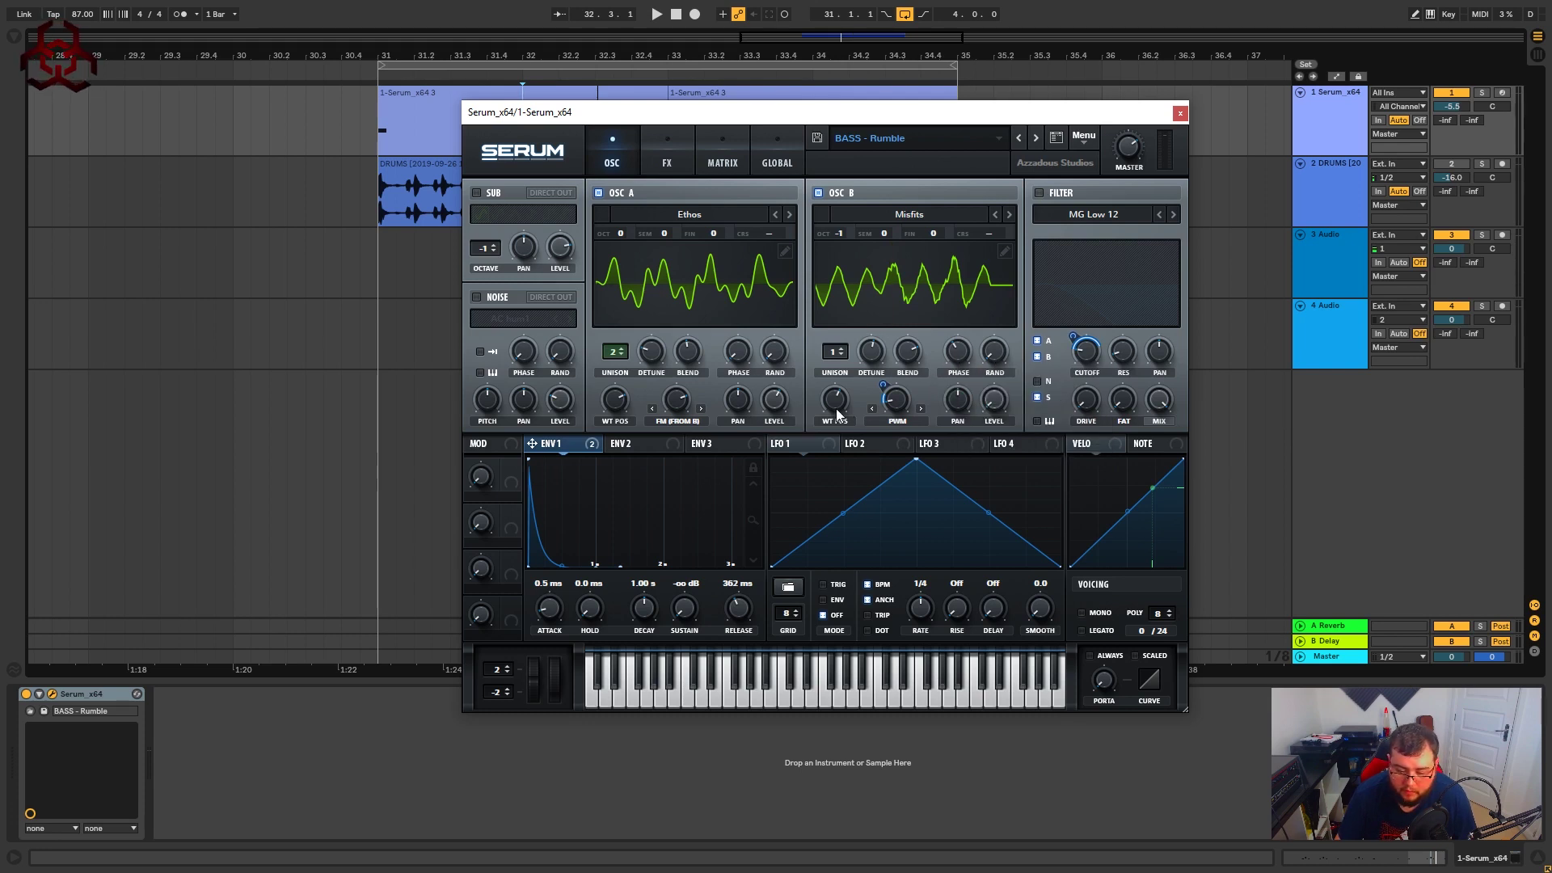
pyautogui.moveTo(841, 403)
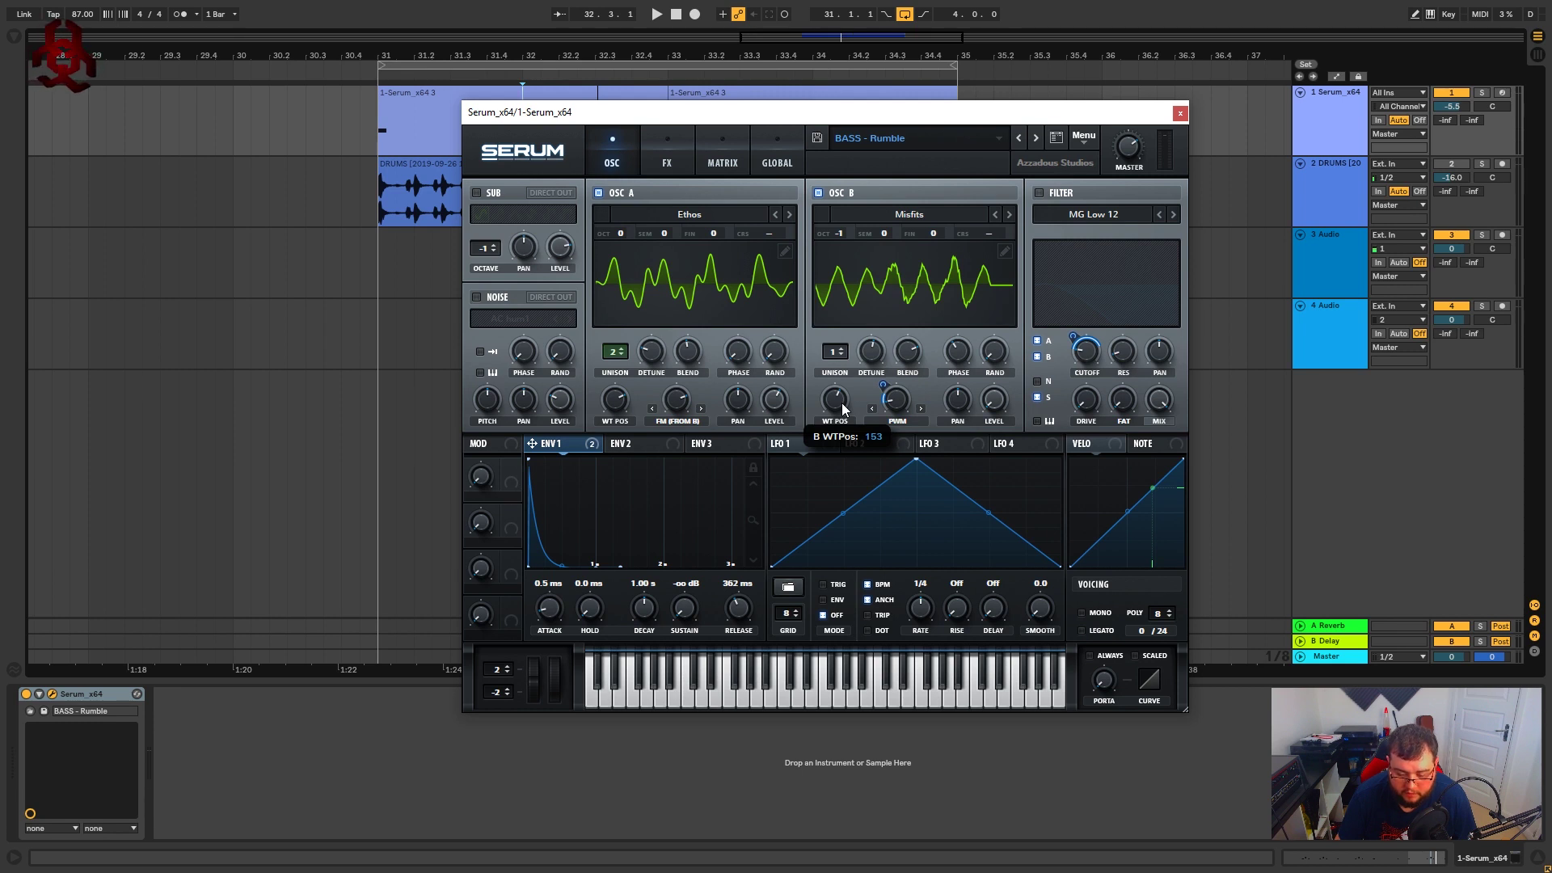
# Examine OSC B's warp mode options and the Env 1 modulation of its PWM amount, auditioning both oscillators together
pyautogui.click(898, 421)
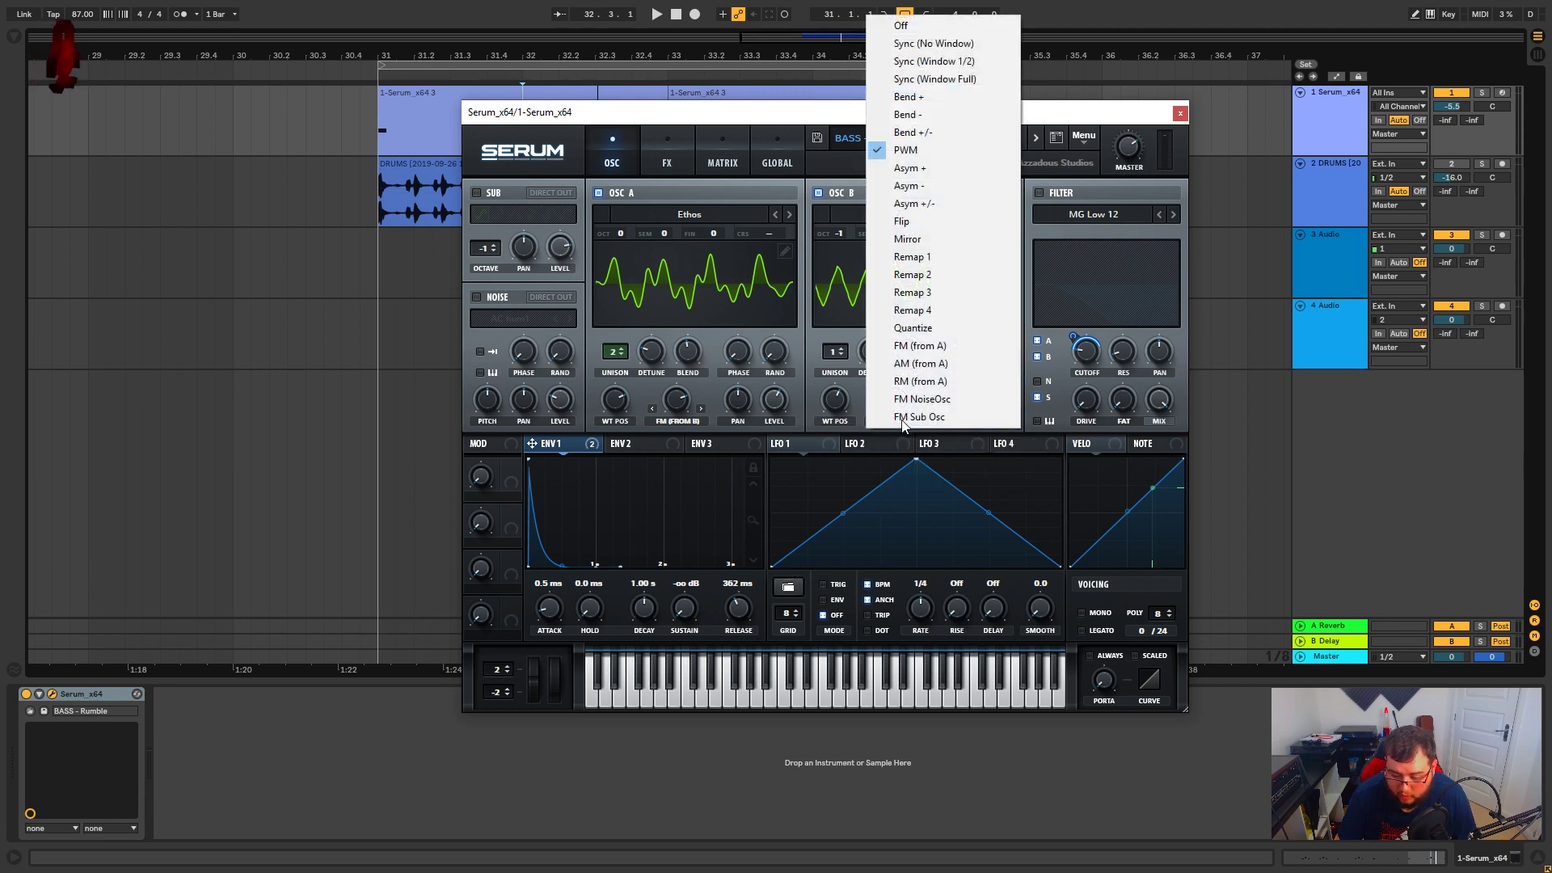
pyautogui.click(856, 380)
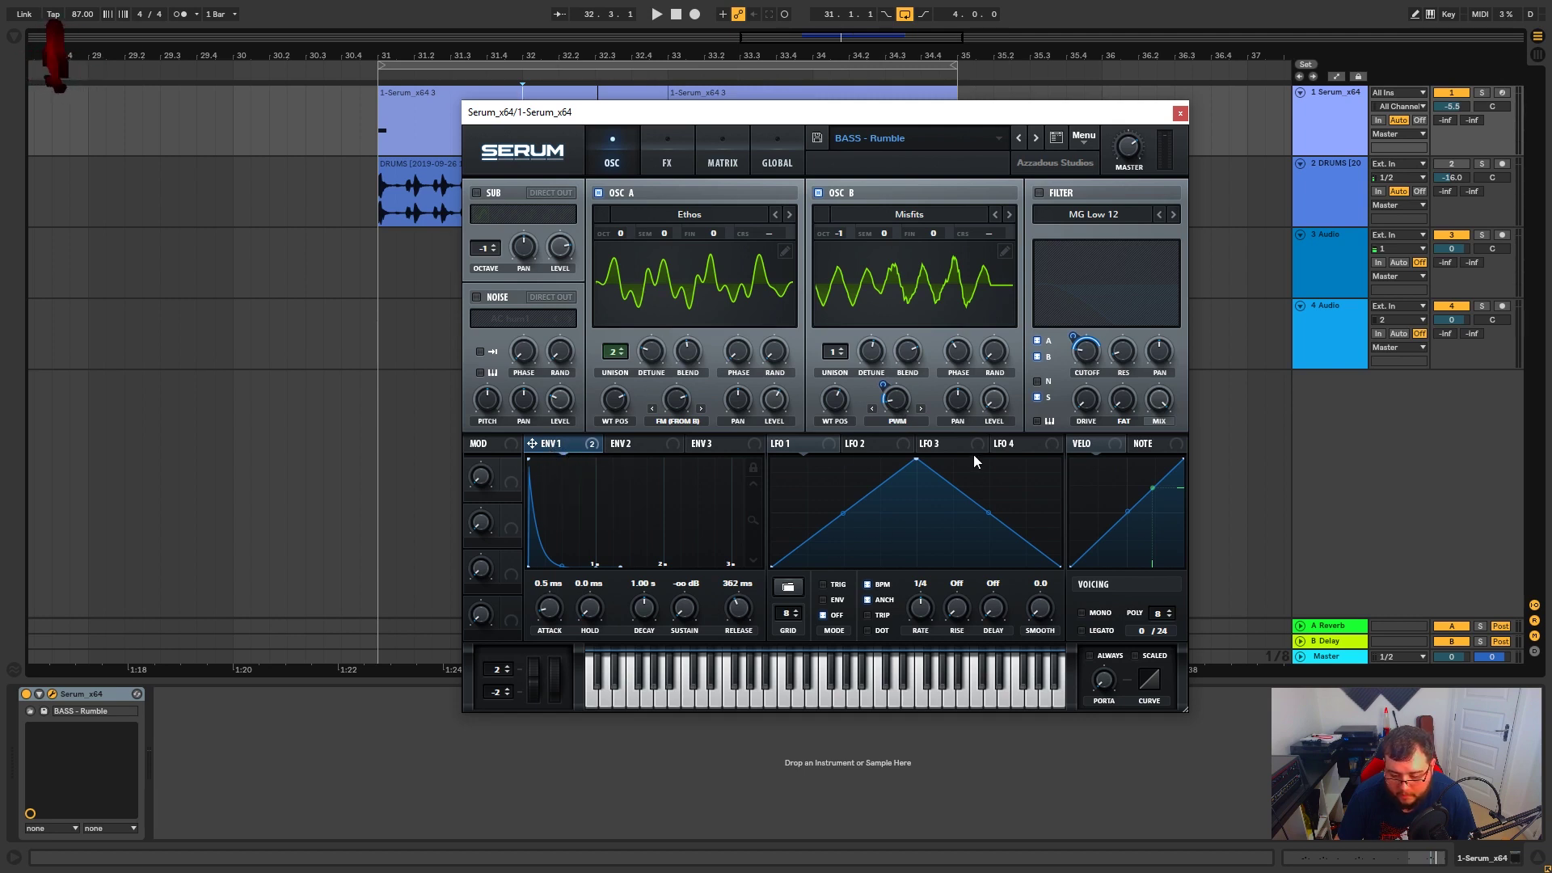
pyautogui.moveTo(532, 446); pyautogui.dragTo(904, 407)
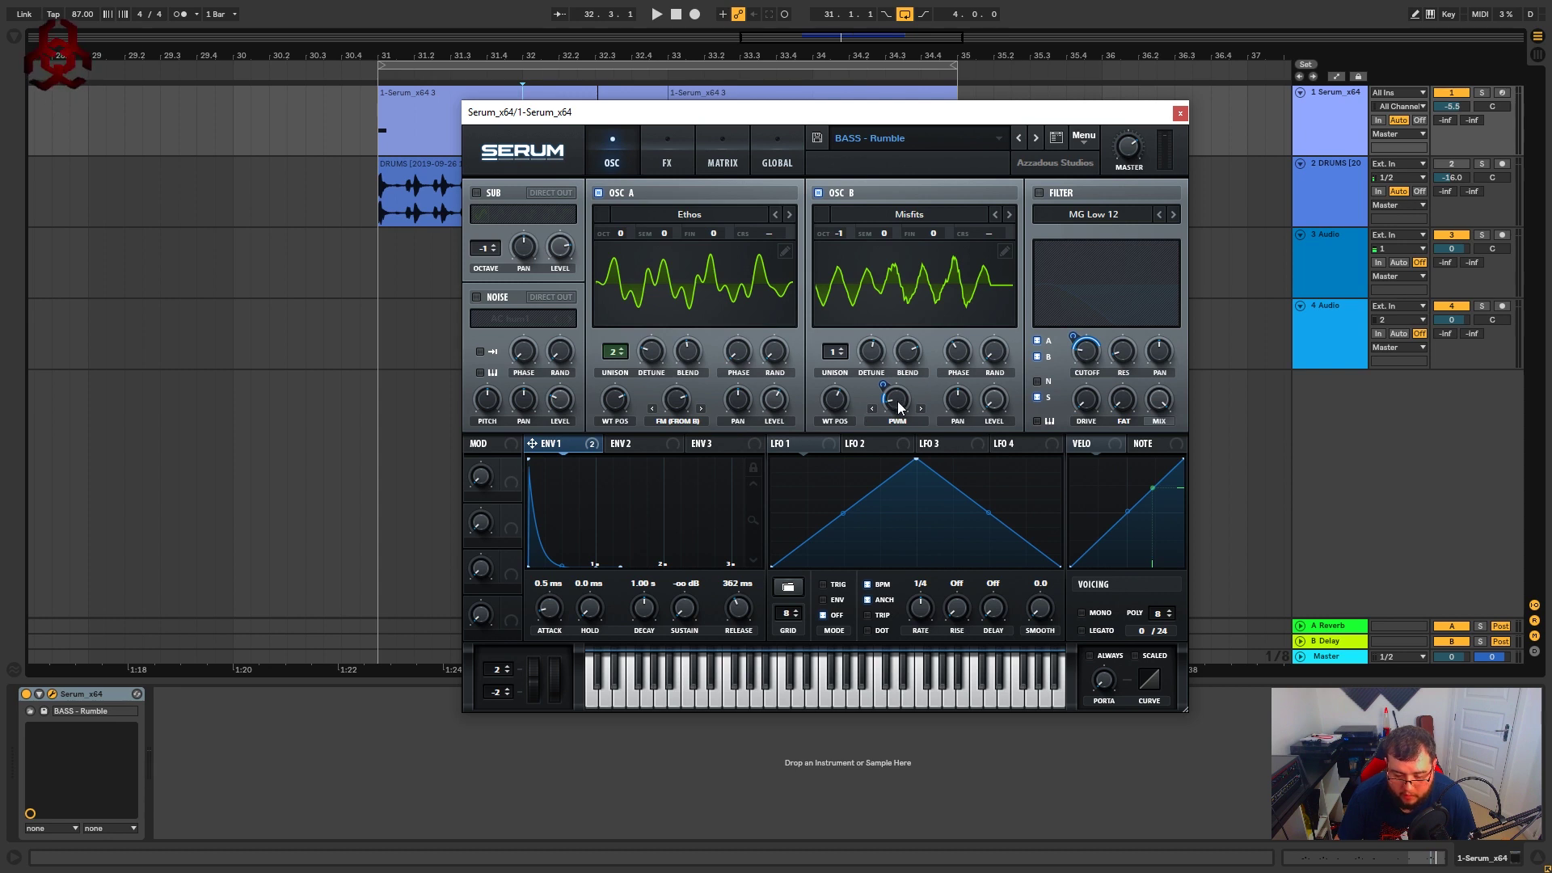
pyautogui.moveTo(900, 407)
pyautogui.moveTo(898, 407); pyautogui.dragTo(899, 406)
pyautogui.moveTo(884, 380)
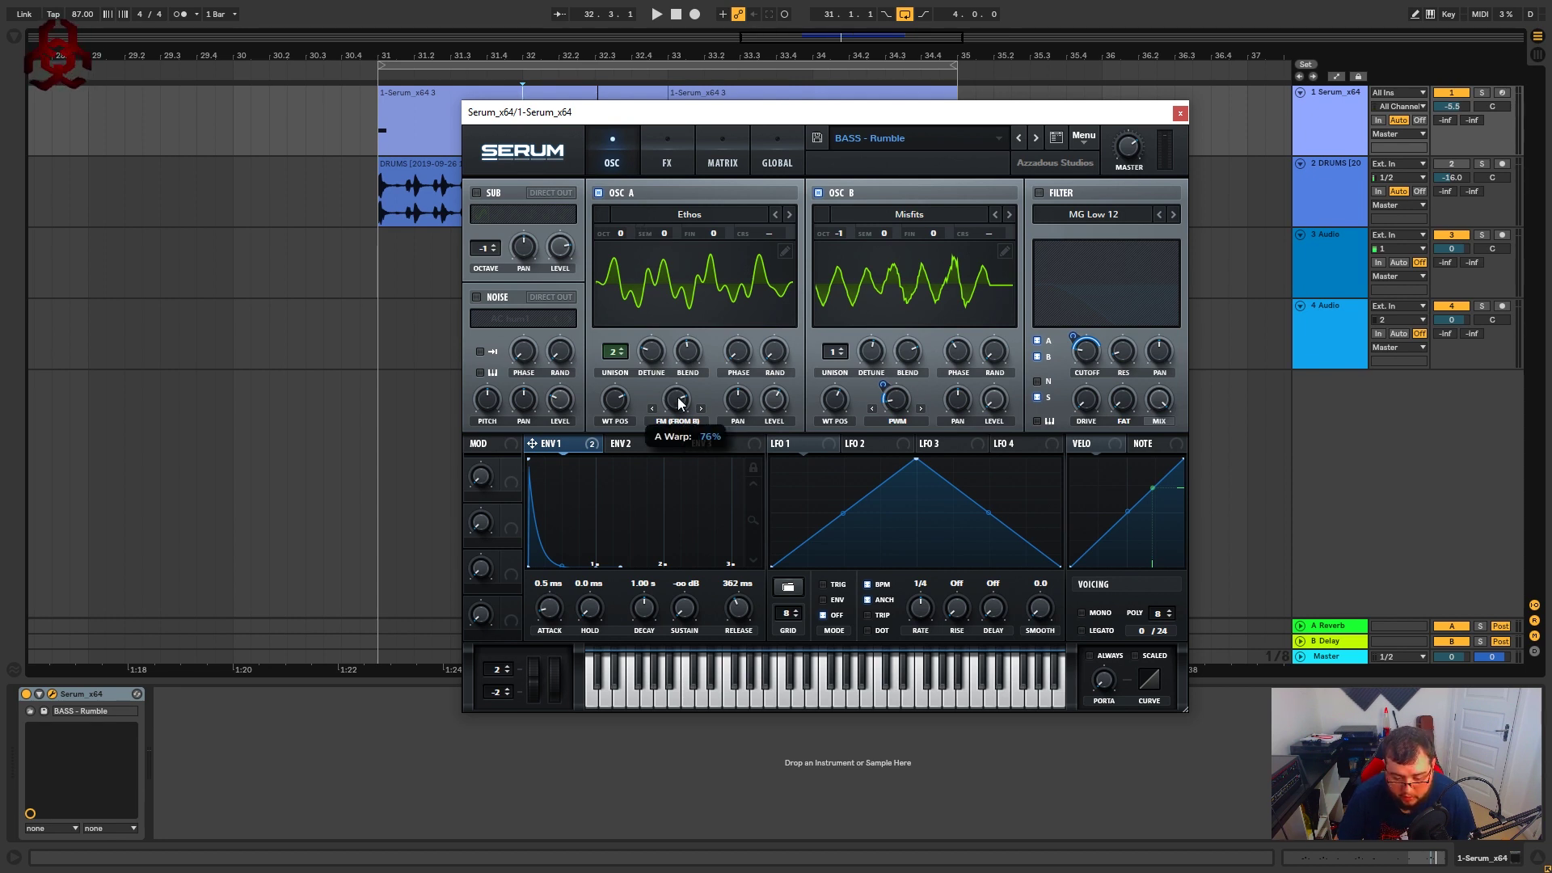
pyautogui.press('space')
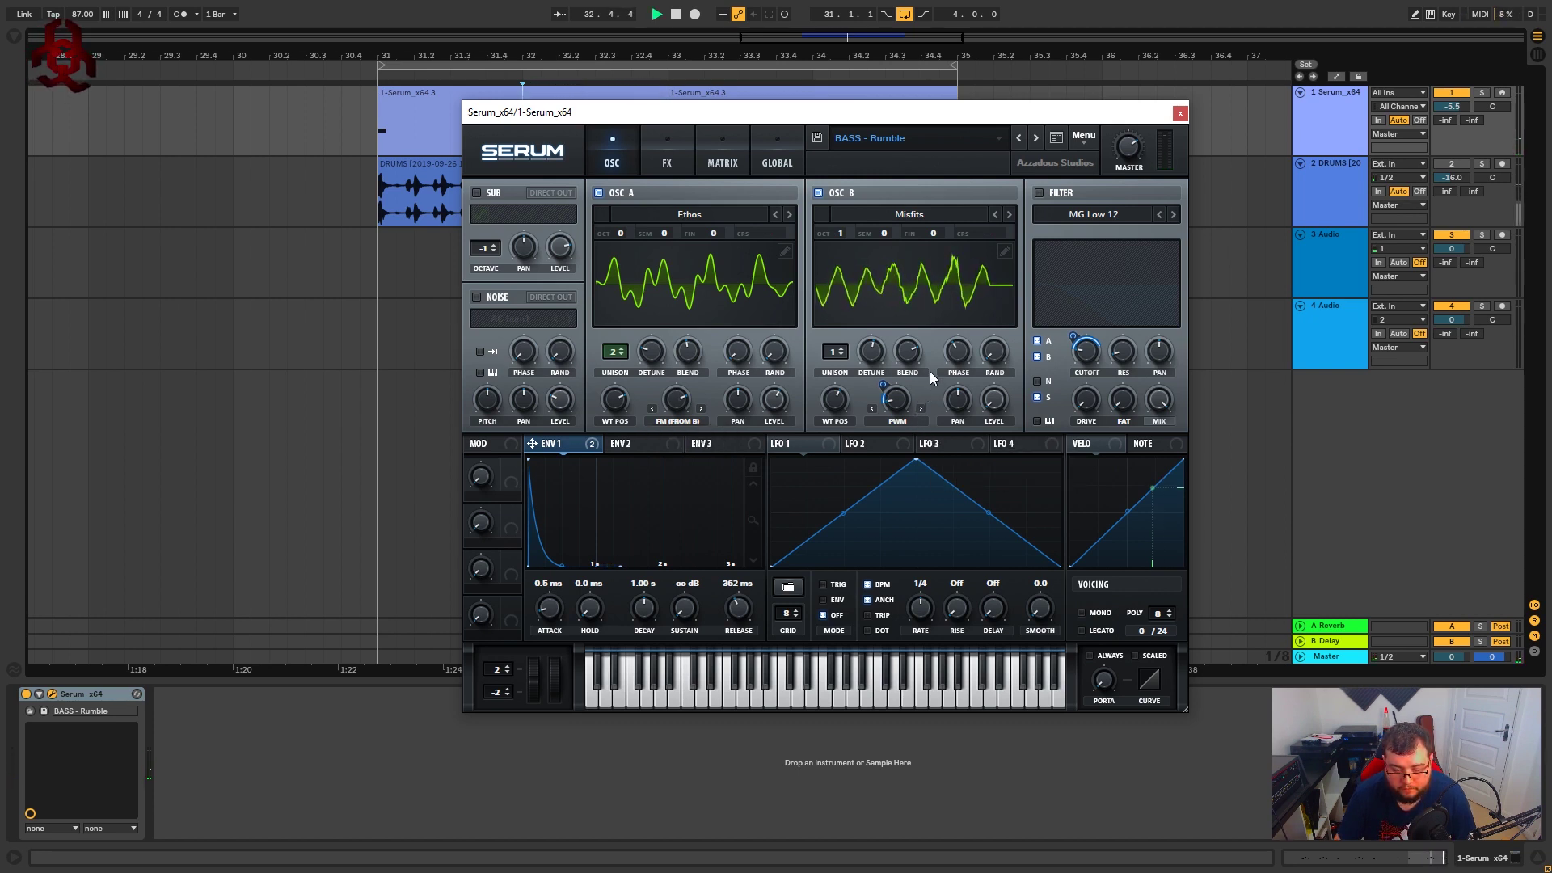
pyautogui.press('space')
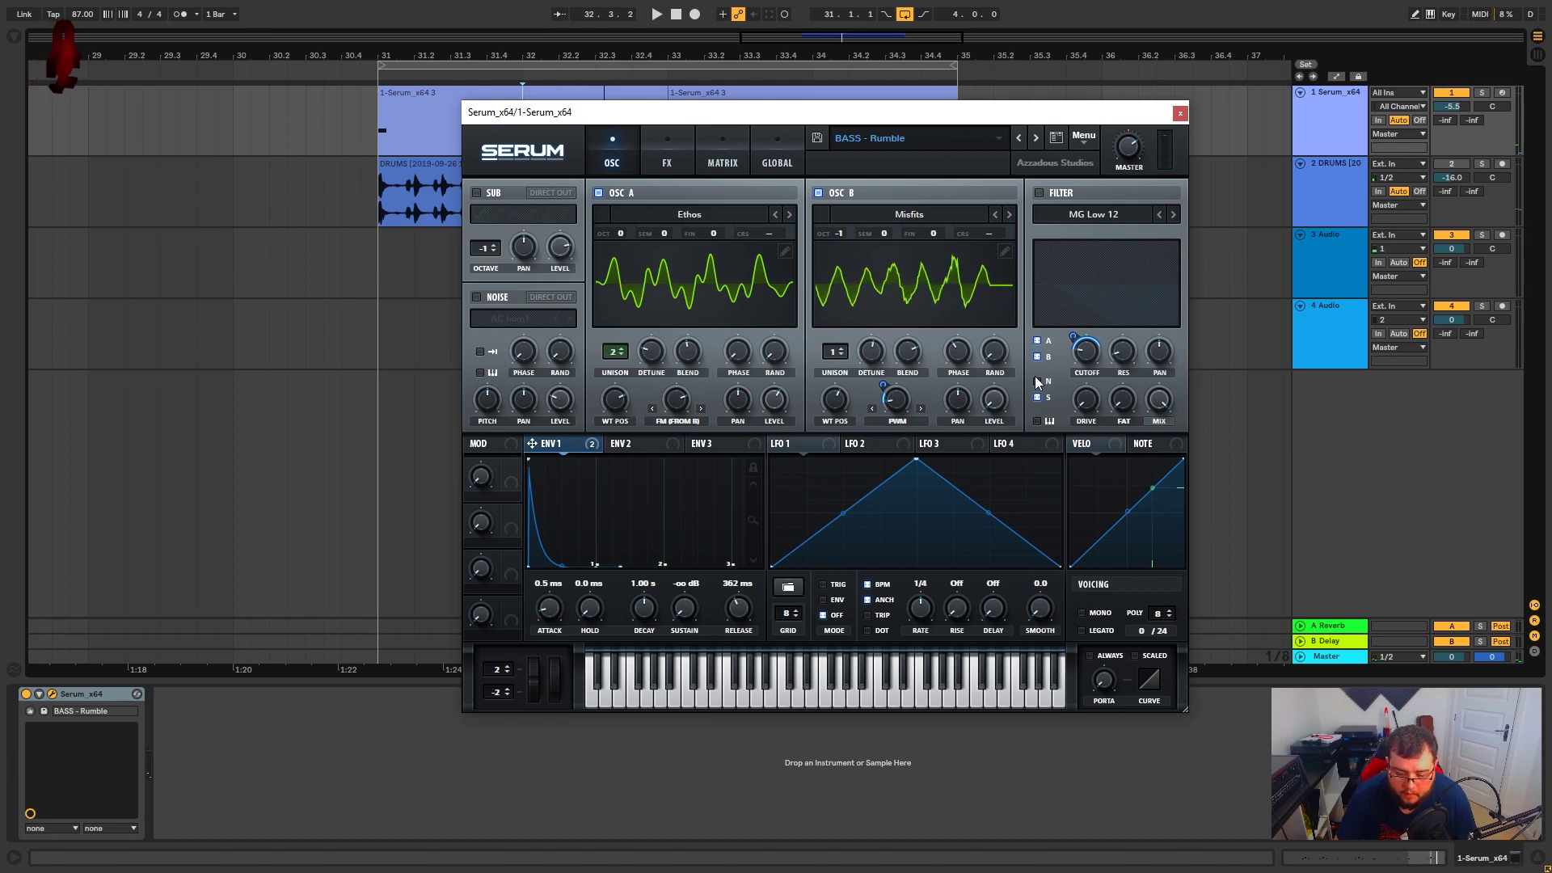
# Enable the MG Low 12 filter, check the Env 1 modulation on its cutoff, and audition the filtered bass
pyautogui.click(1040, 192)
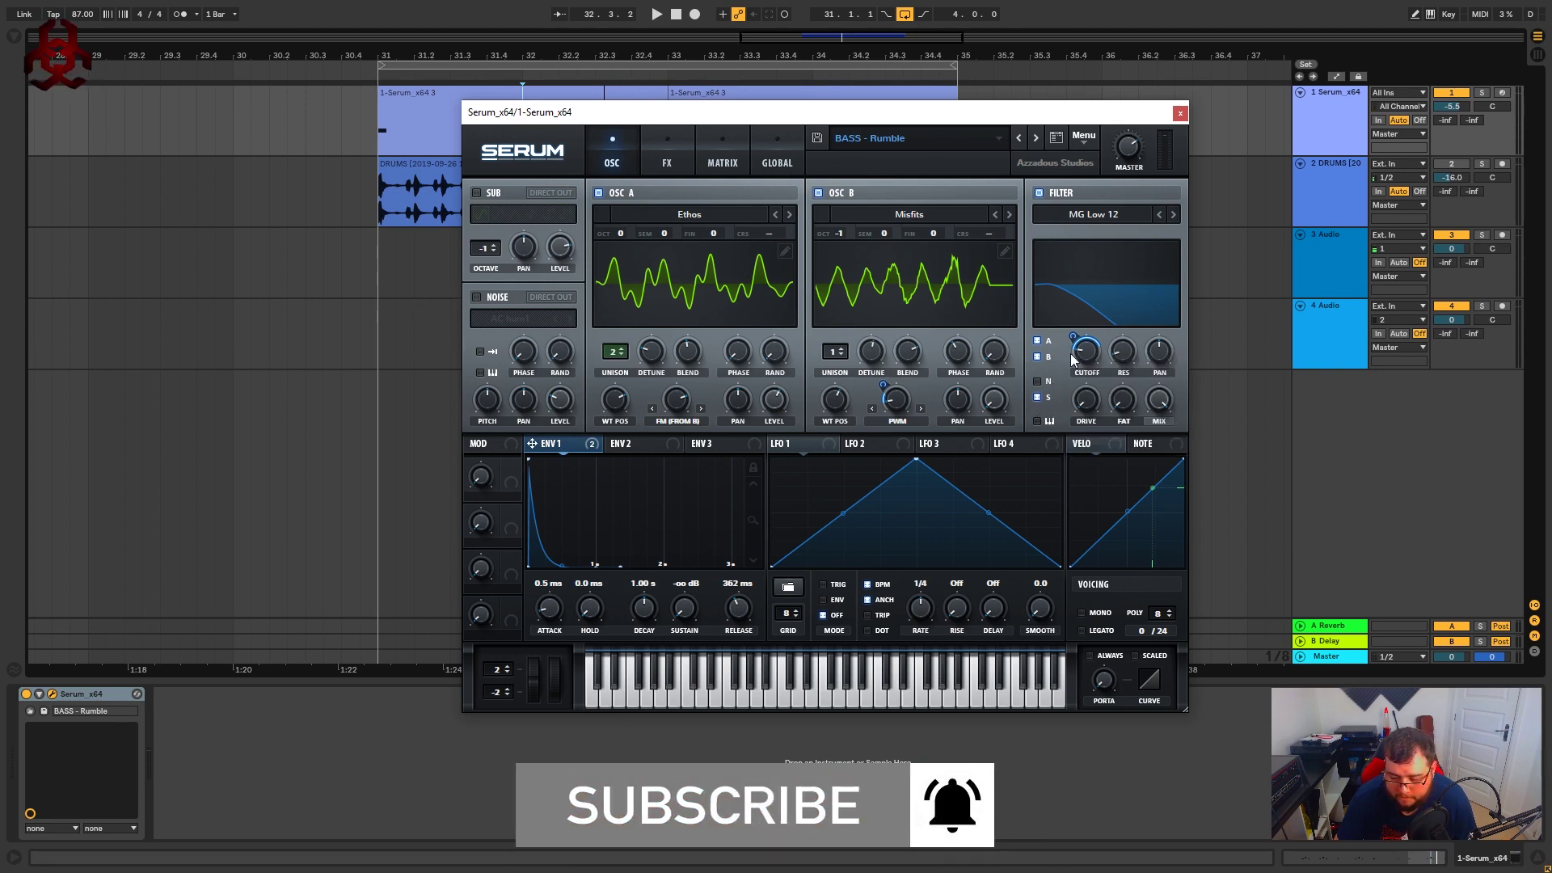
pyautogui.moveTo(1090, 361)
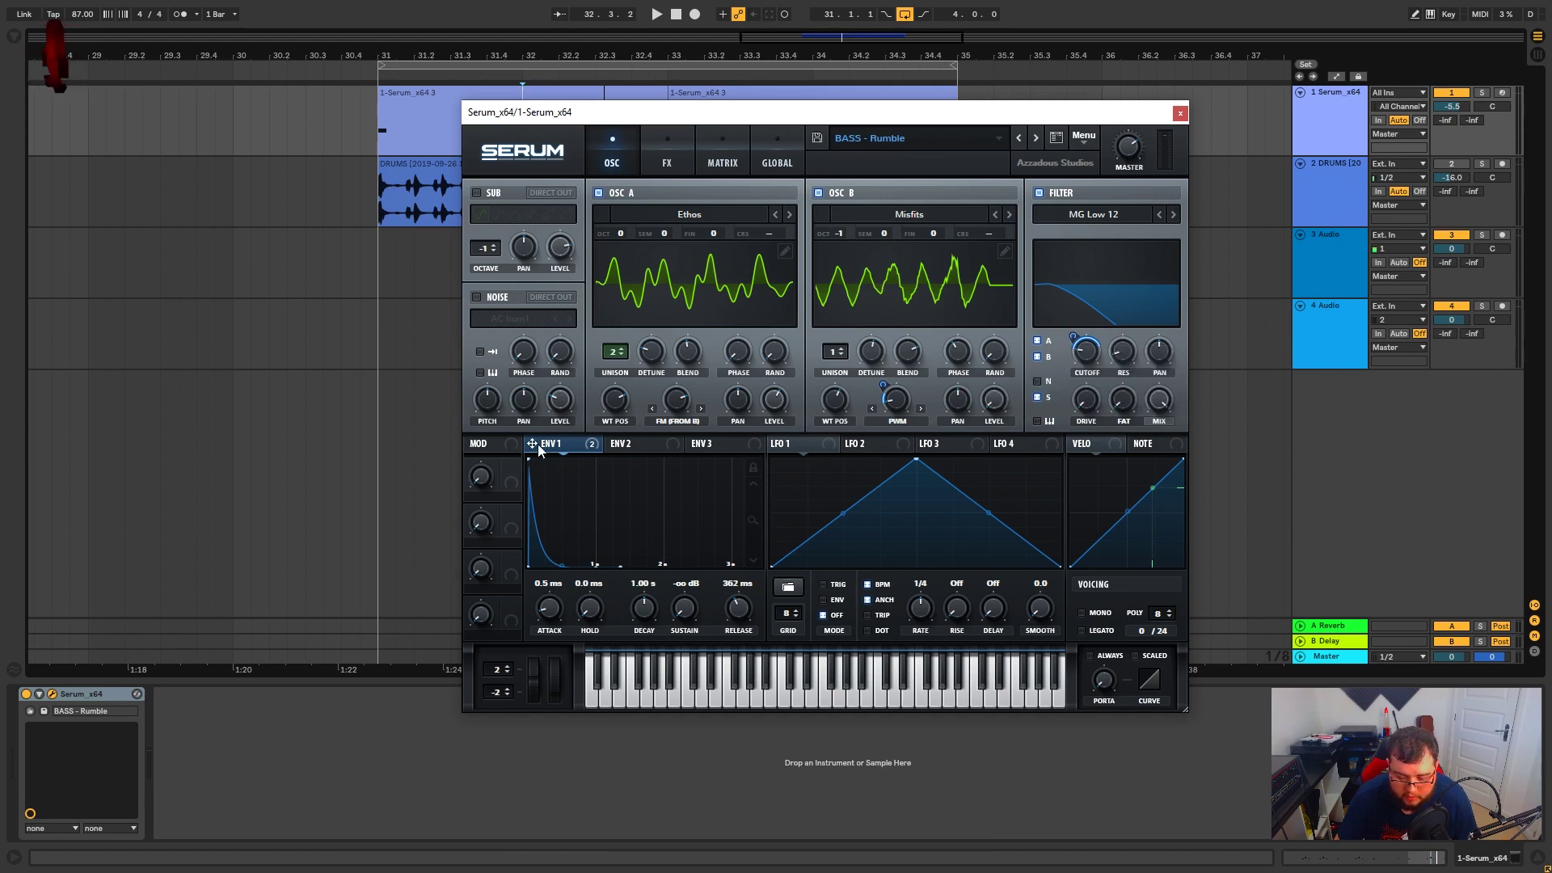
pyautogui.moveTo(537, 444); pyautogui.dragTo(1121, 422)
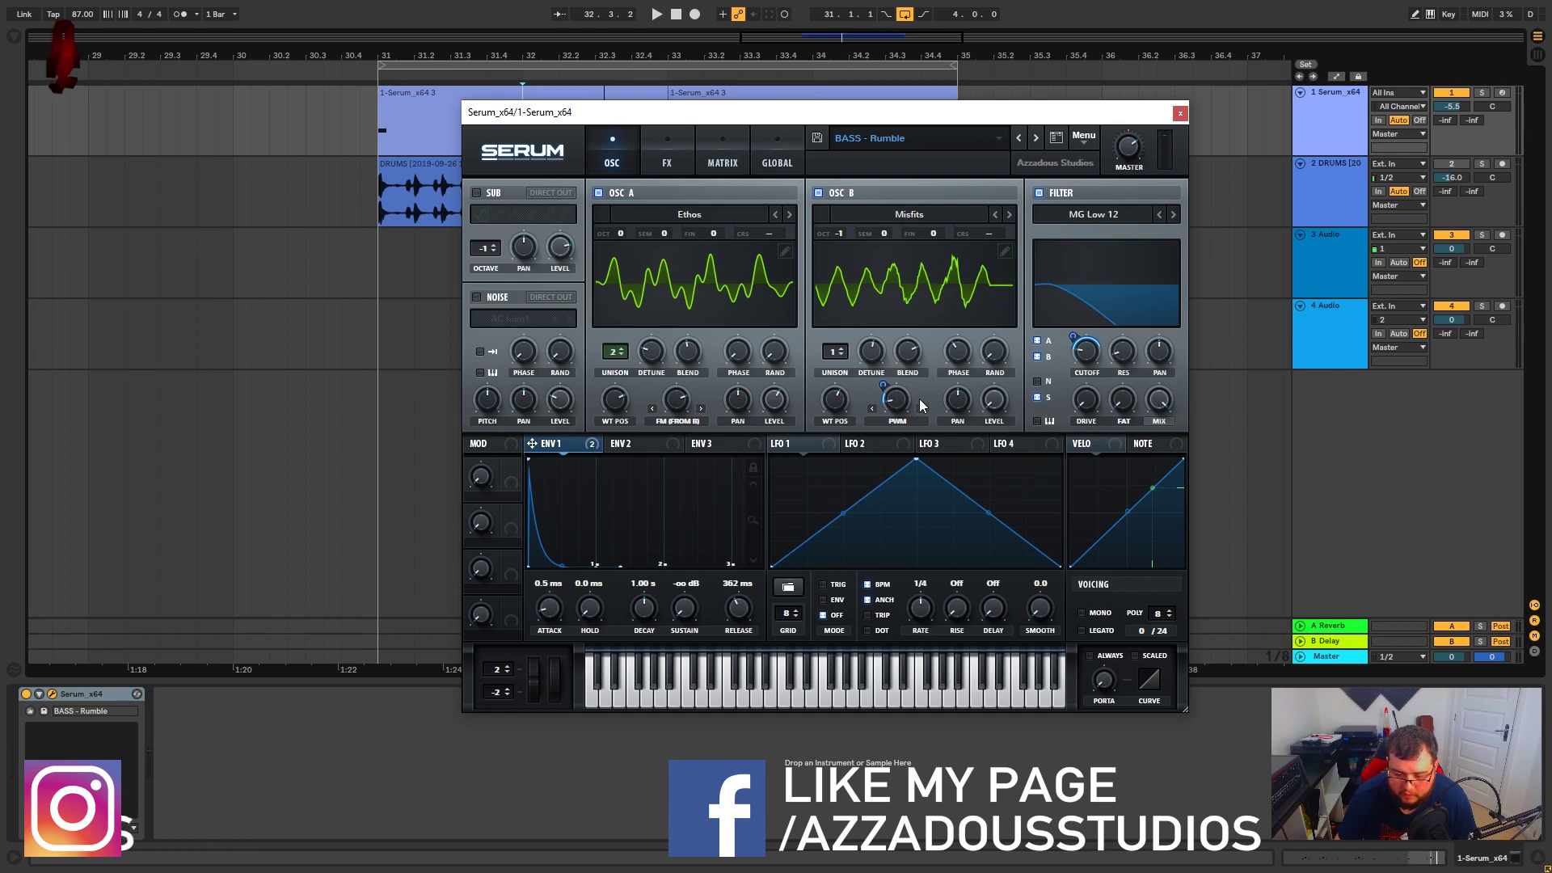
pyautogui.press('space')
pyautogui.press('space')
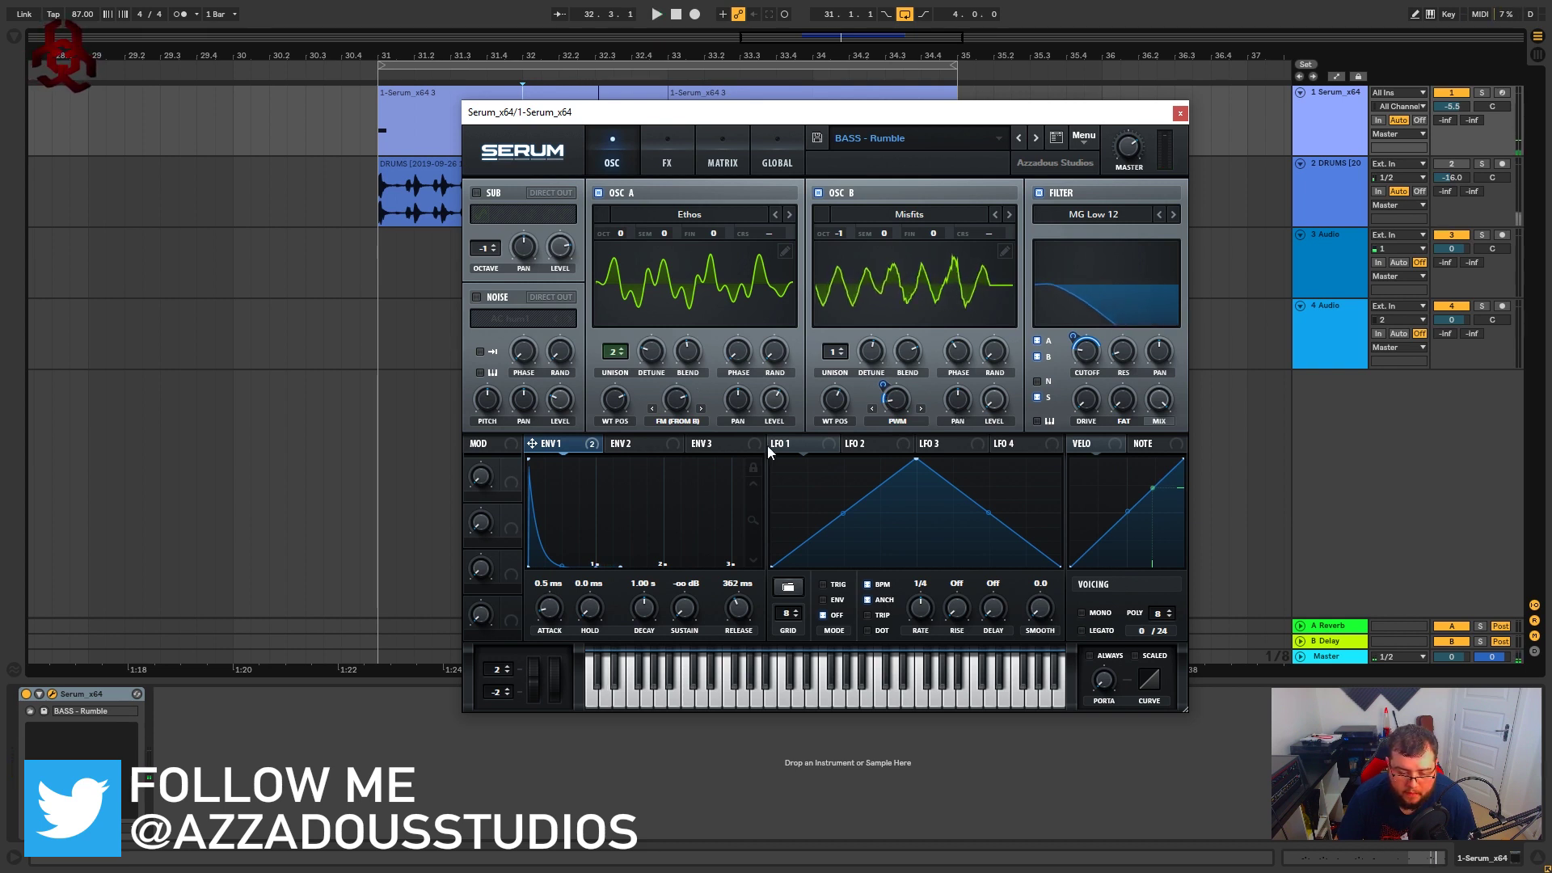
# Enable the sub oscillator, check its level, and audition it with the rest of the patch
pyautogui.click(477, 193)
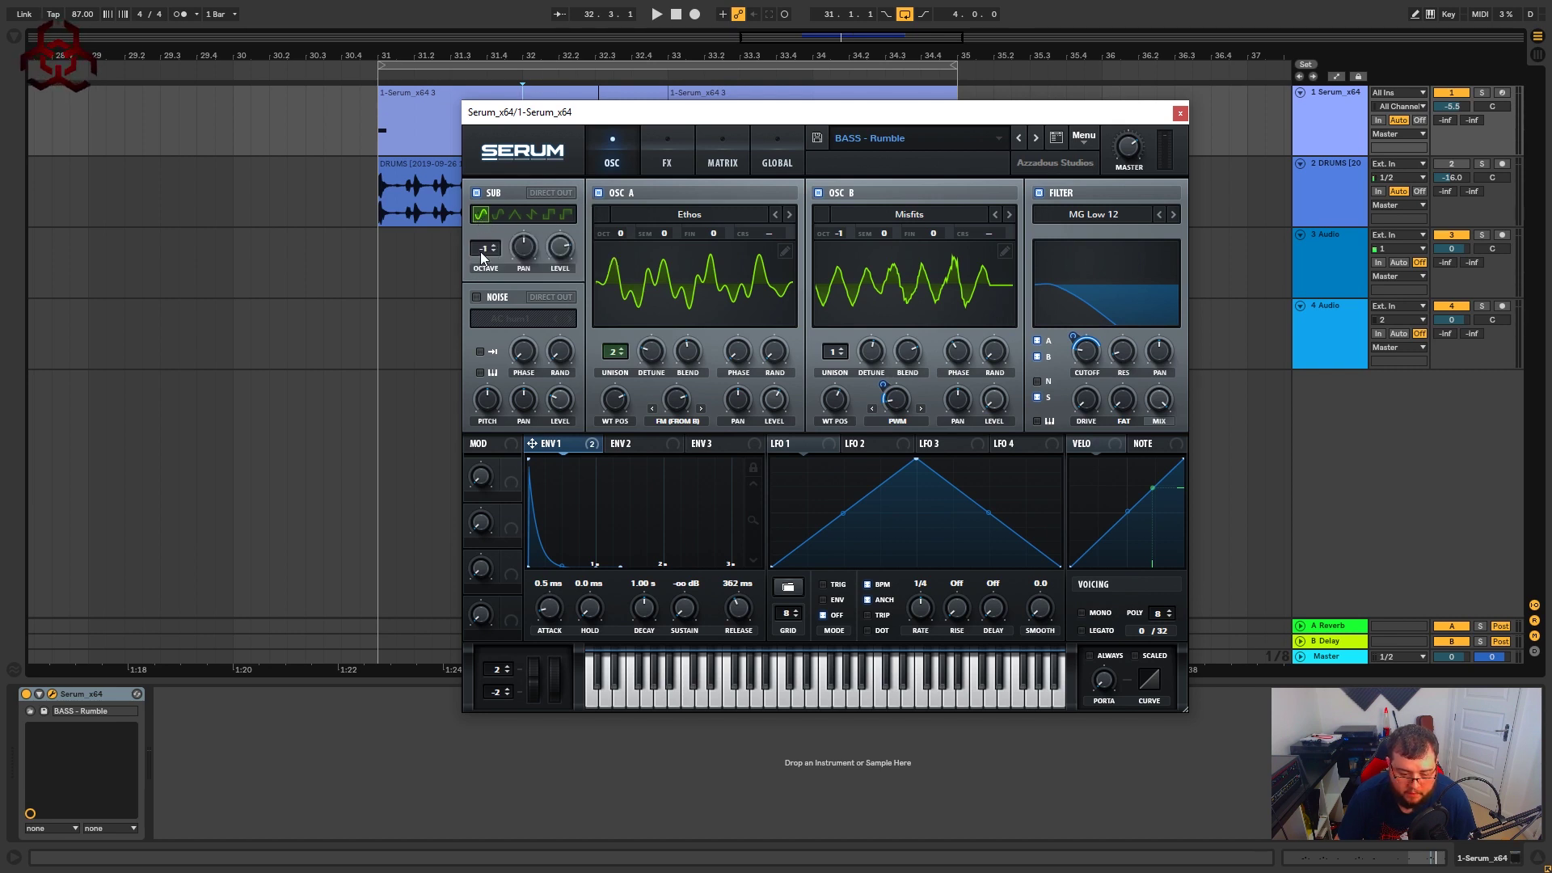
pyautogui.moveTo(556, 252)
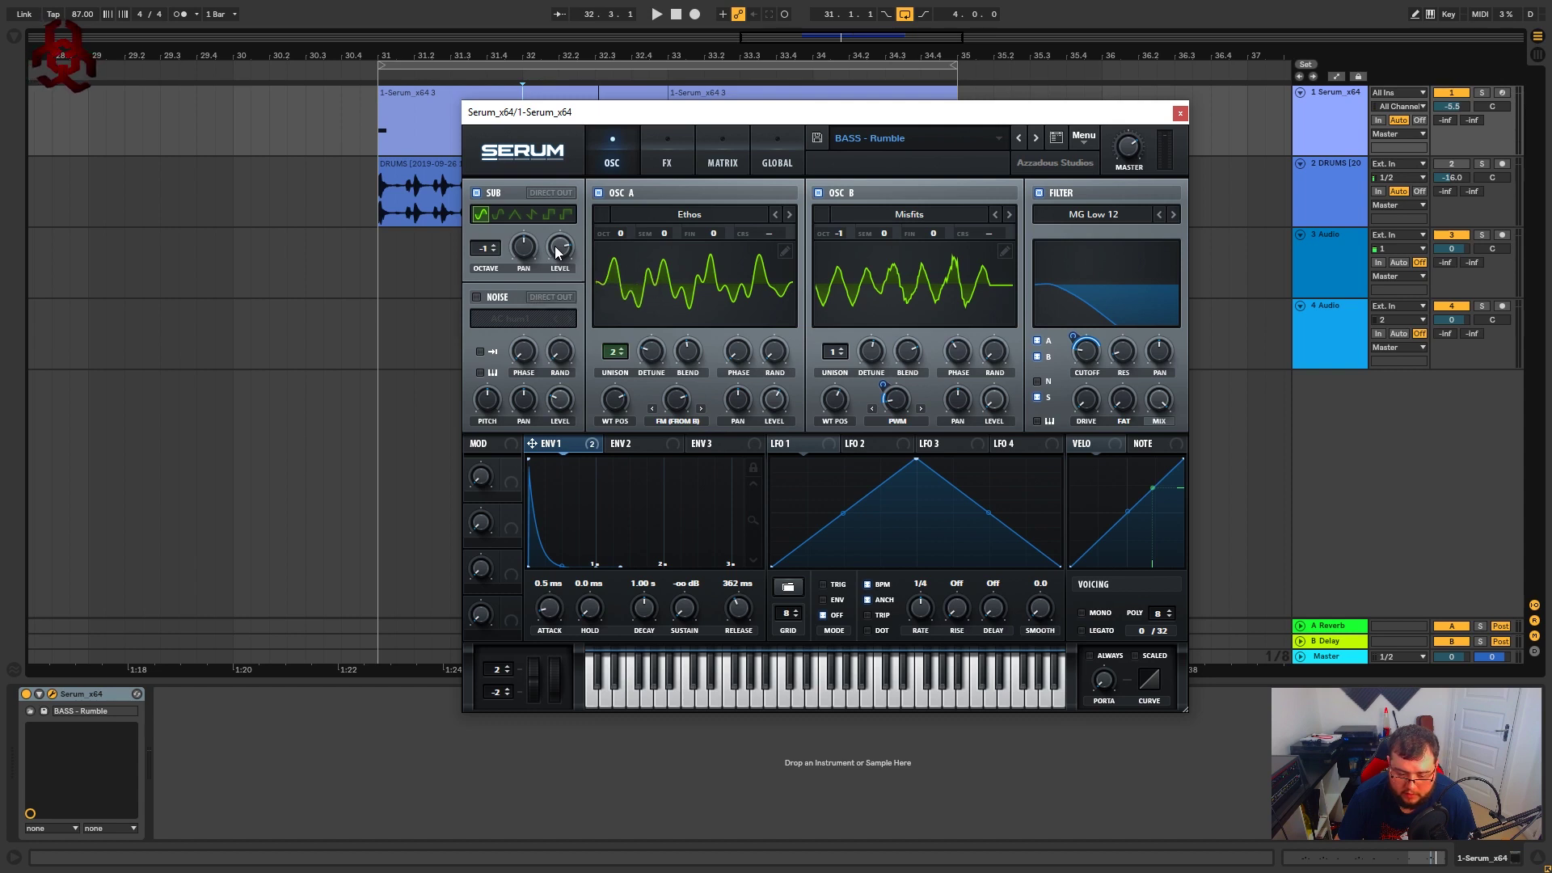
pyautogui.press('space')
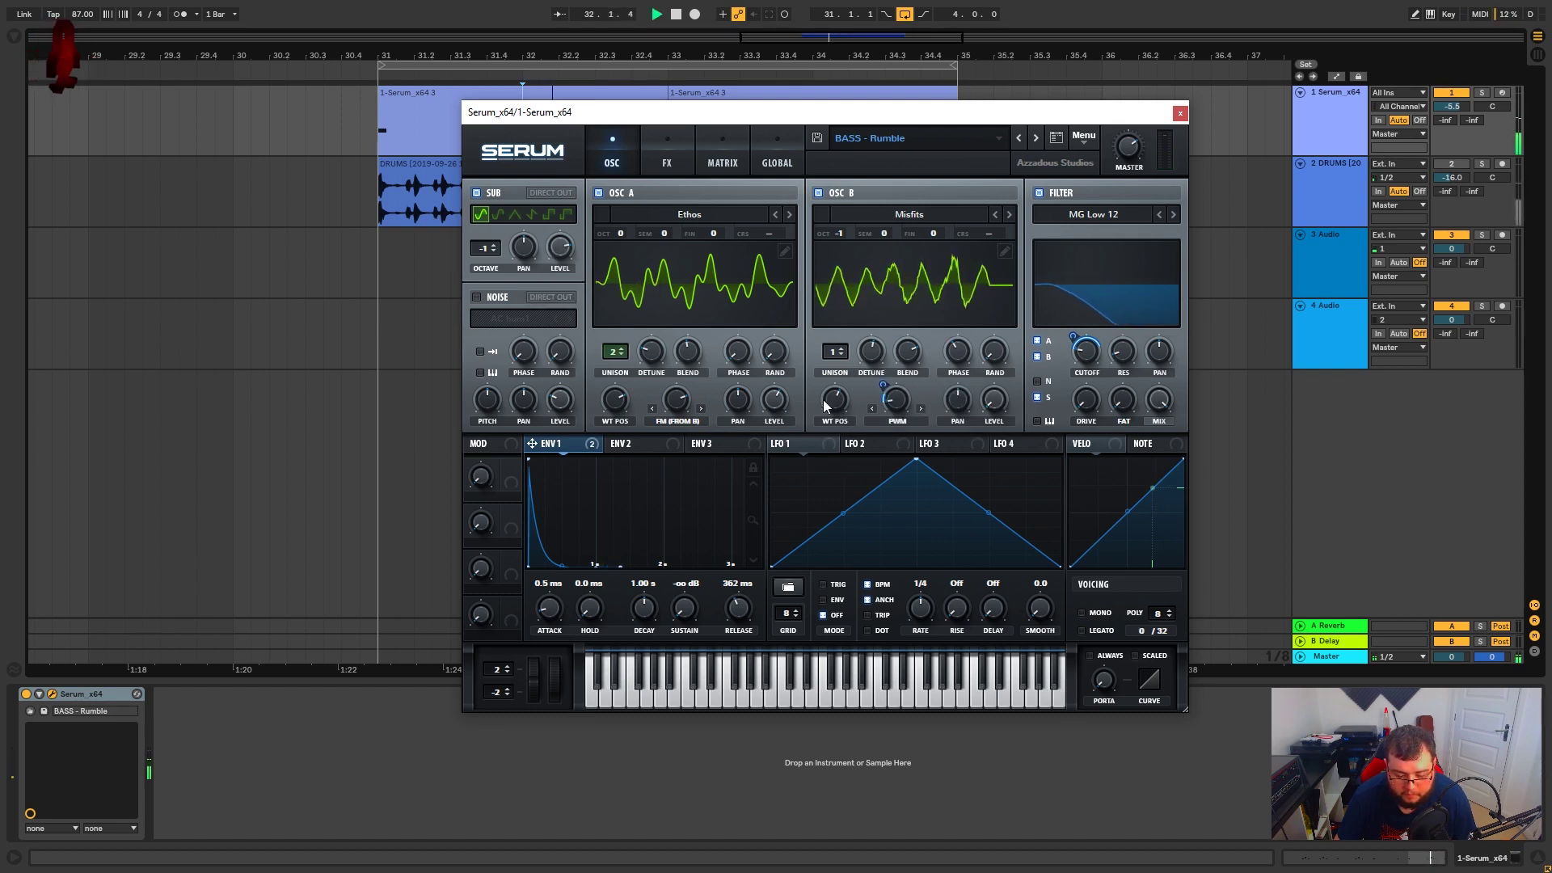
pyautogui.press('space')
# Activate the Sine Shaper distortion in the effects rack and check its type options and drive amount
pyautogui.click(668, 156)
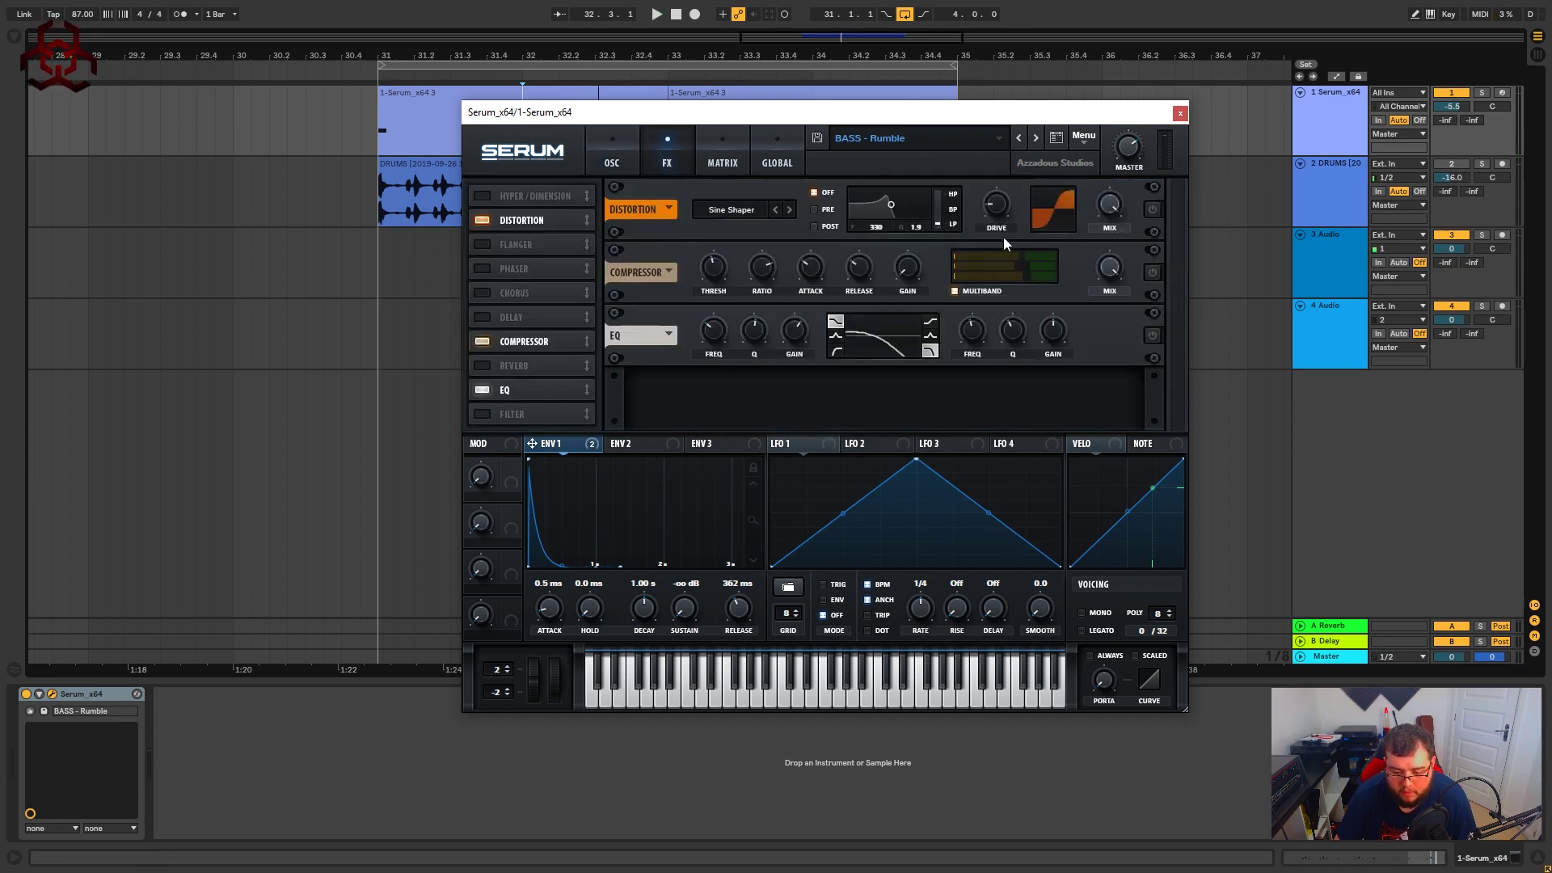
pyautogui.click(734, 211)
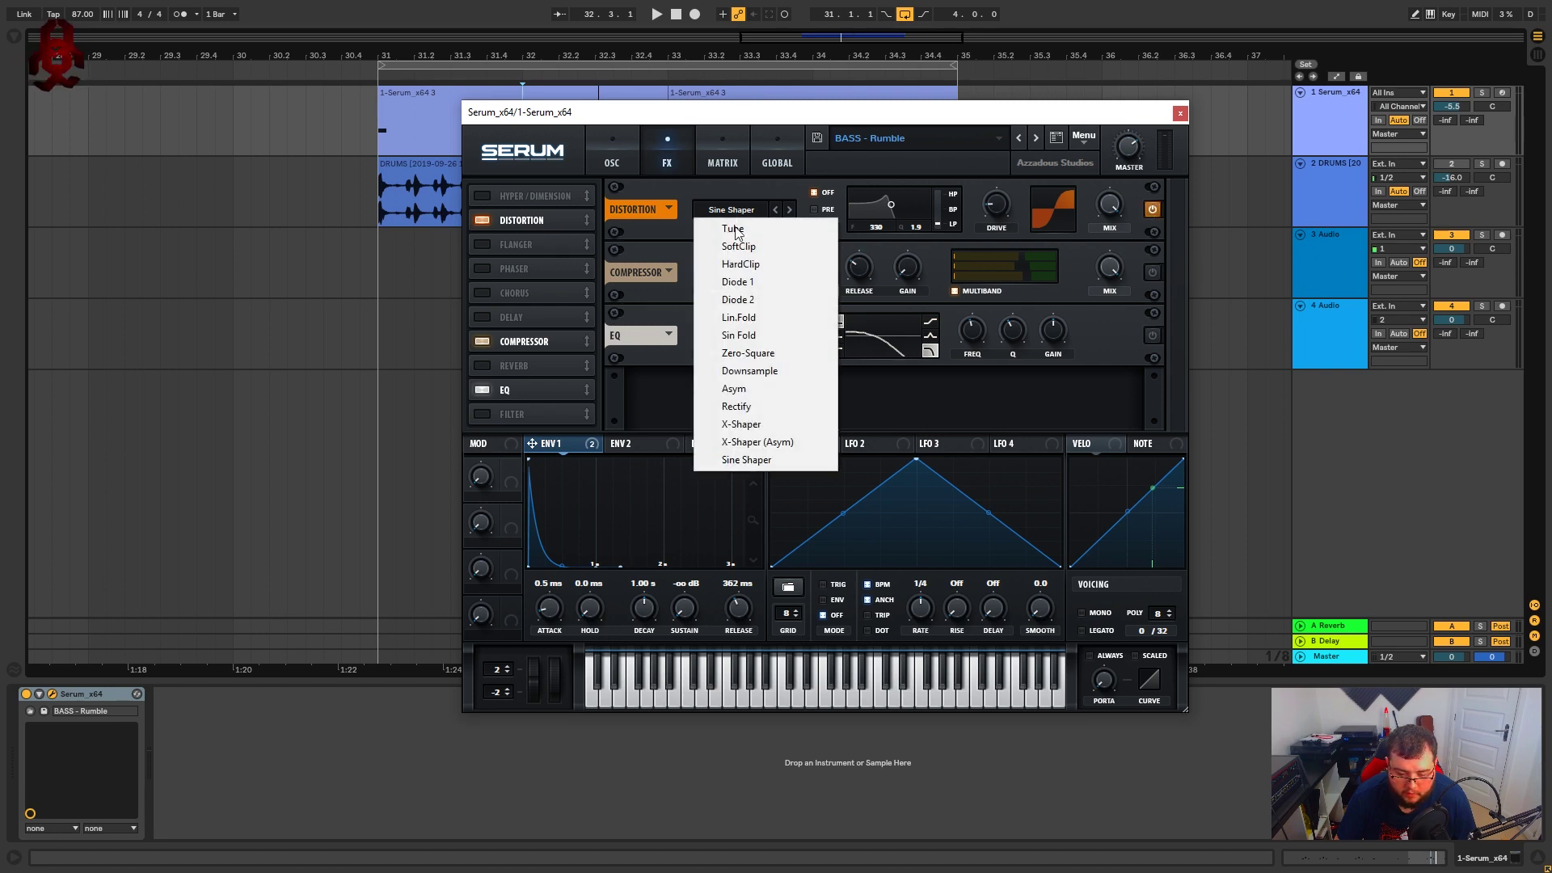
pyautogui.click(676, 183)
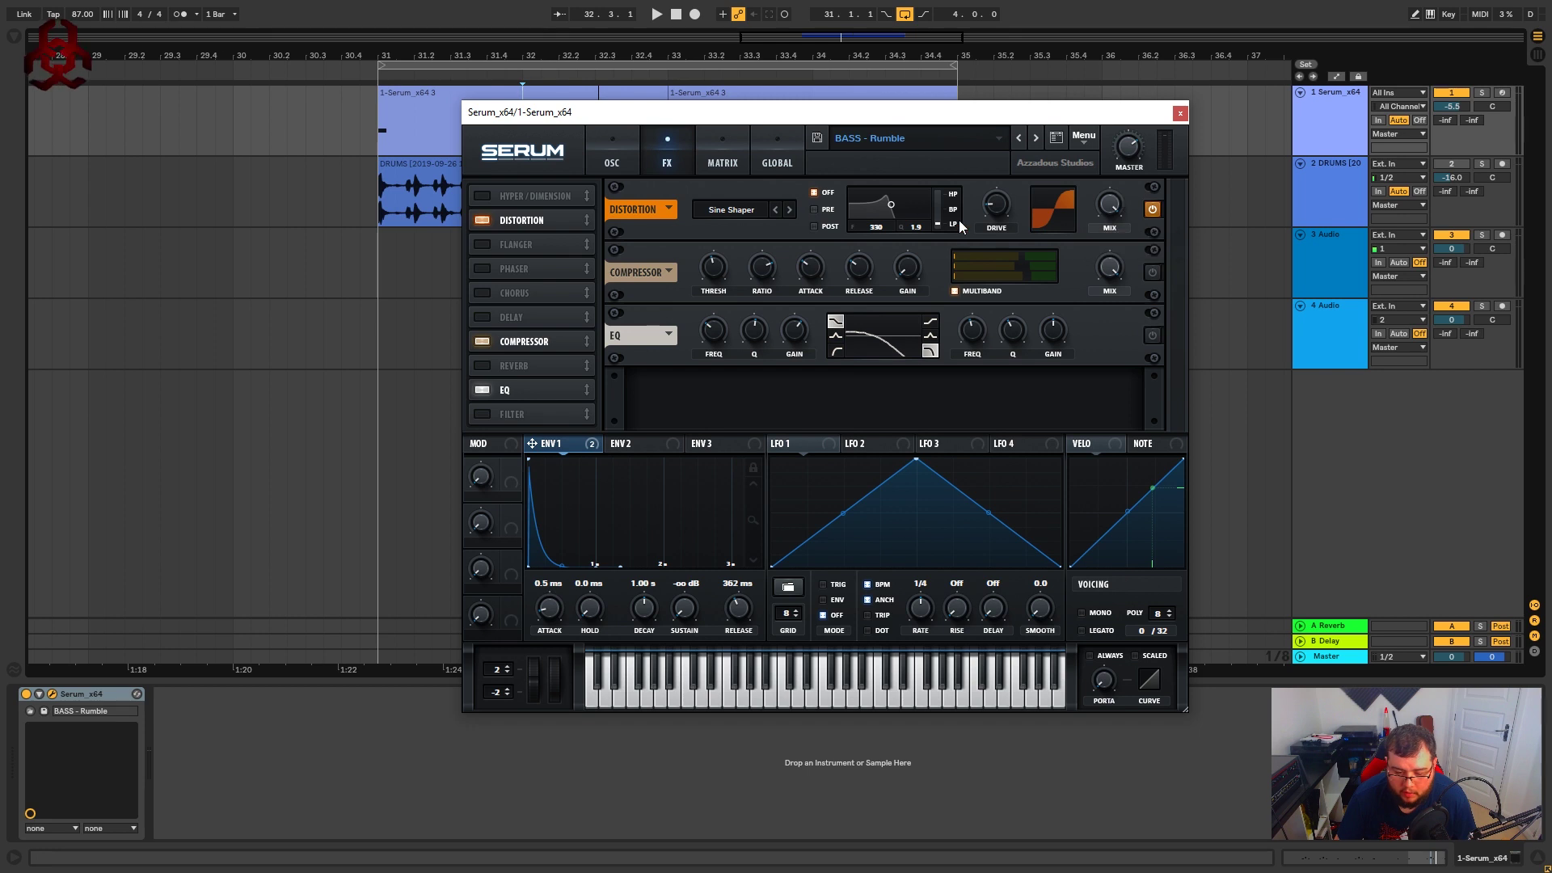
pyautogui.moveTo(993, 205)
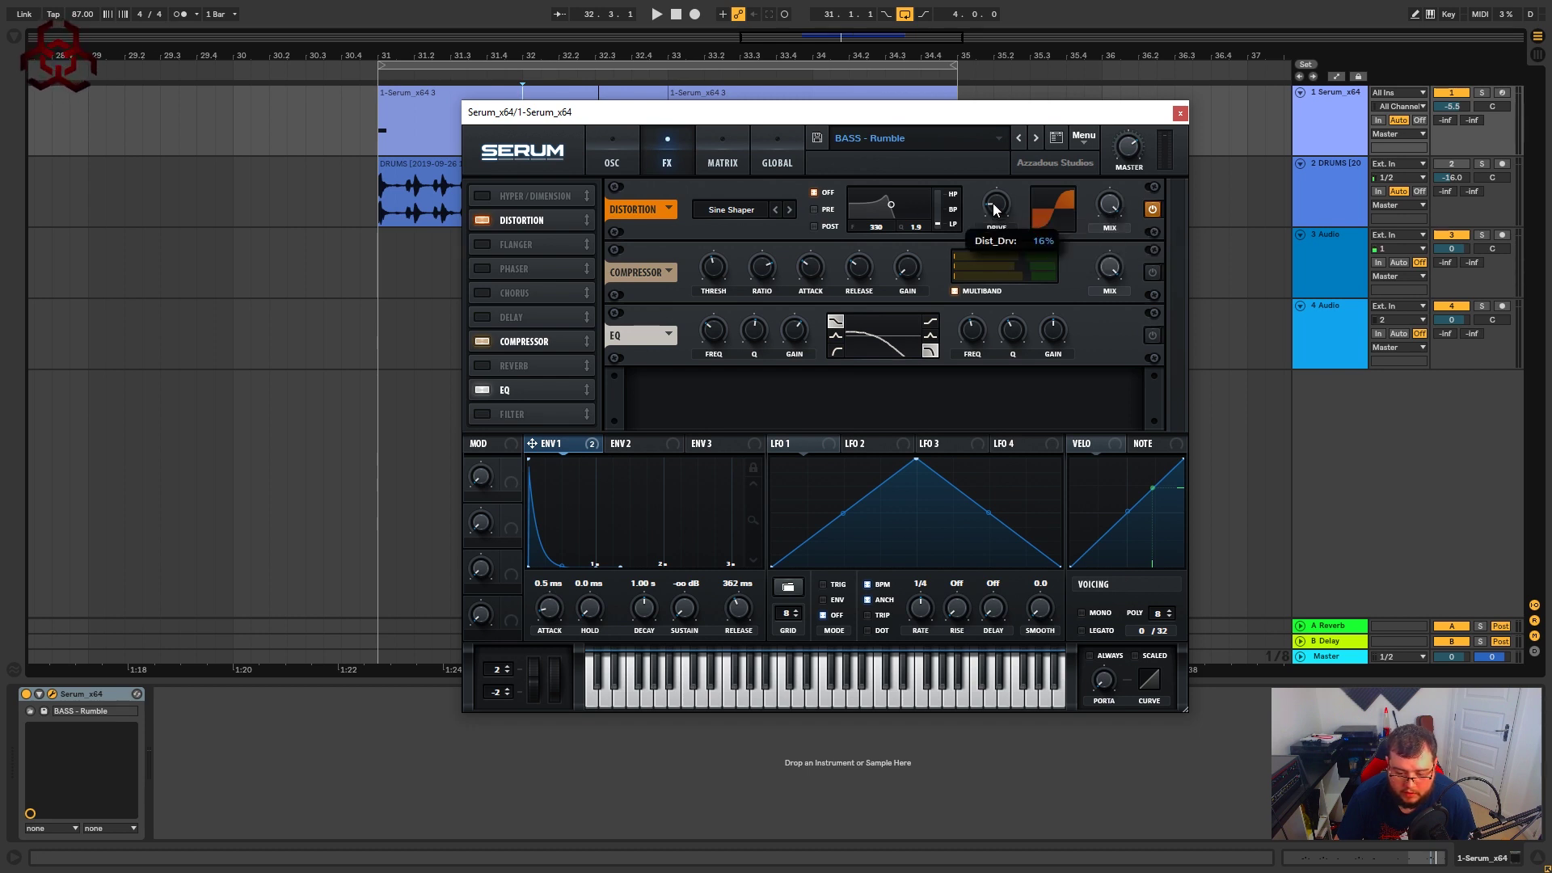
# Play the loop to audition the bass with the distortion effect
pyautogui.press('space')
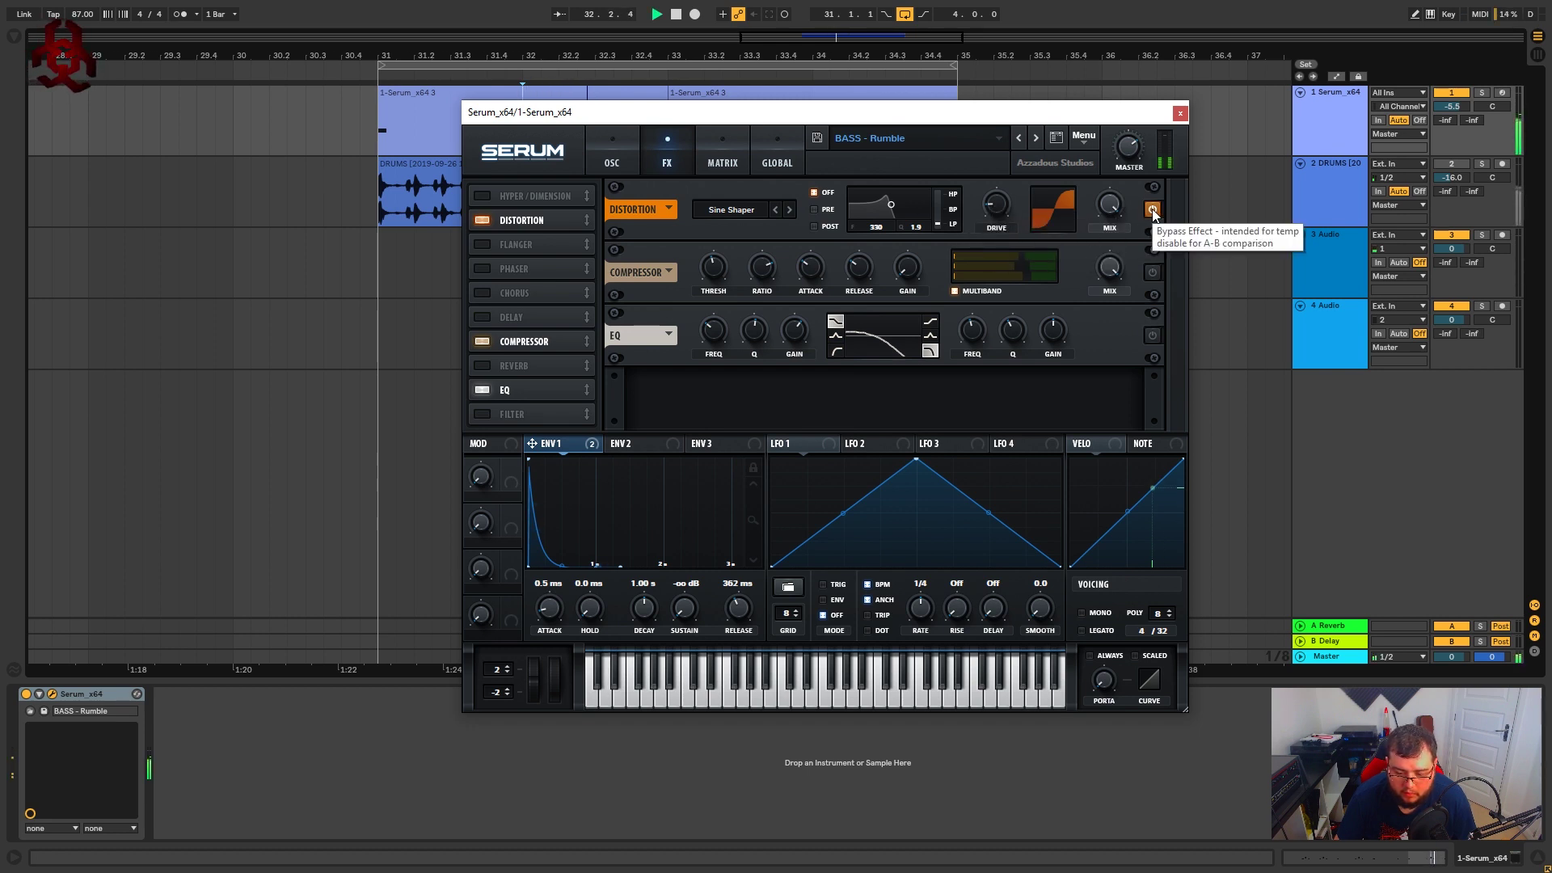
pyautogui.press('space')
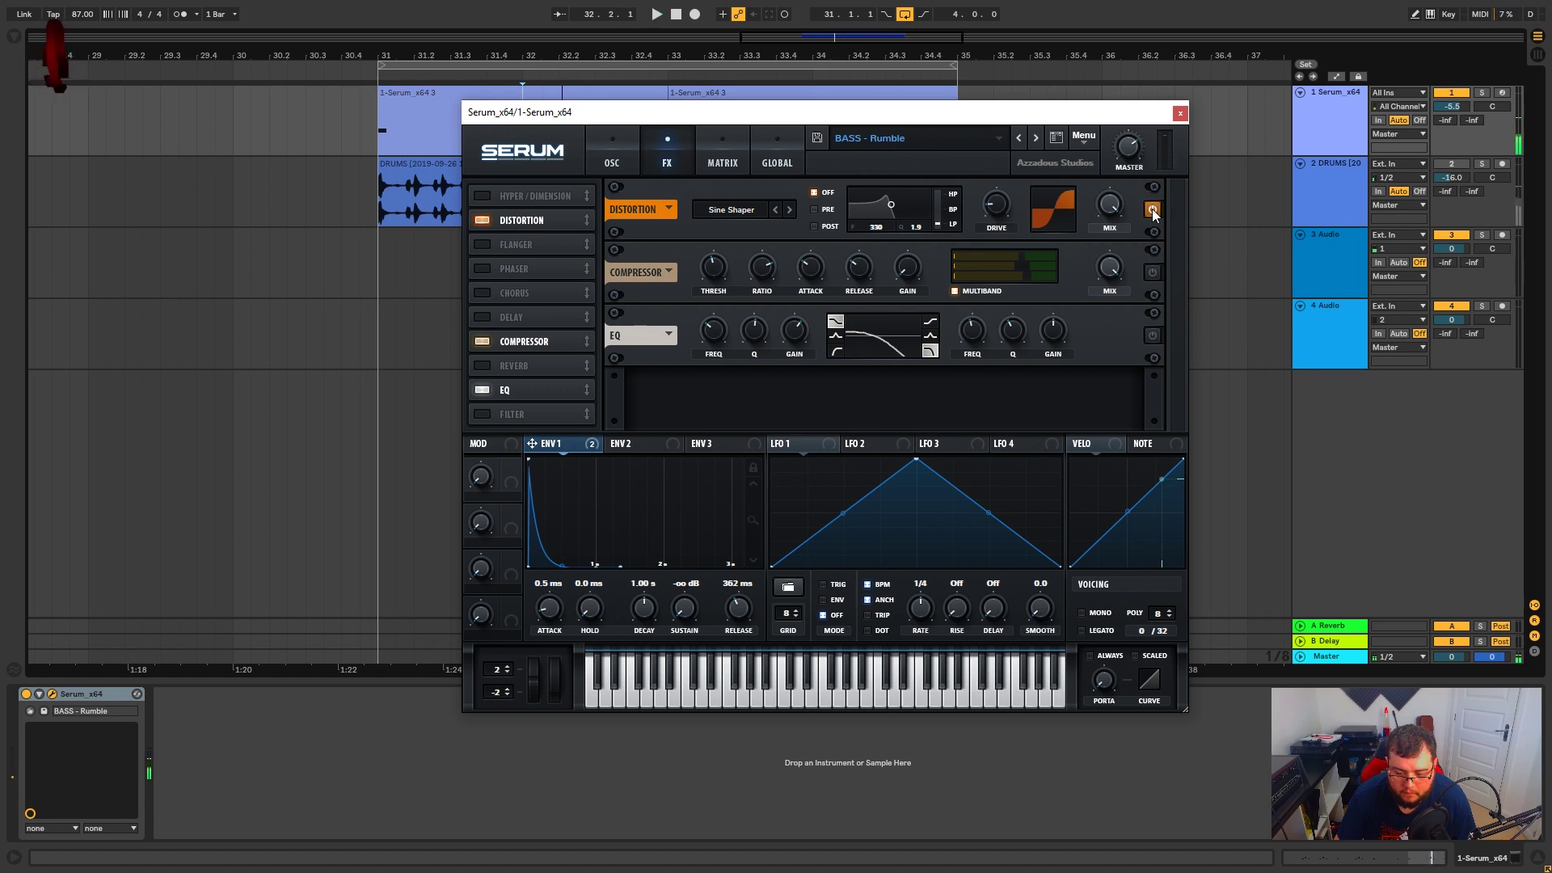
pyautogui.press('space')
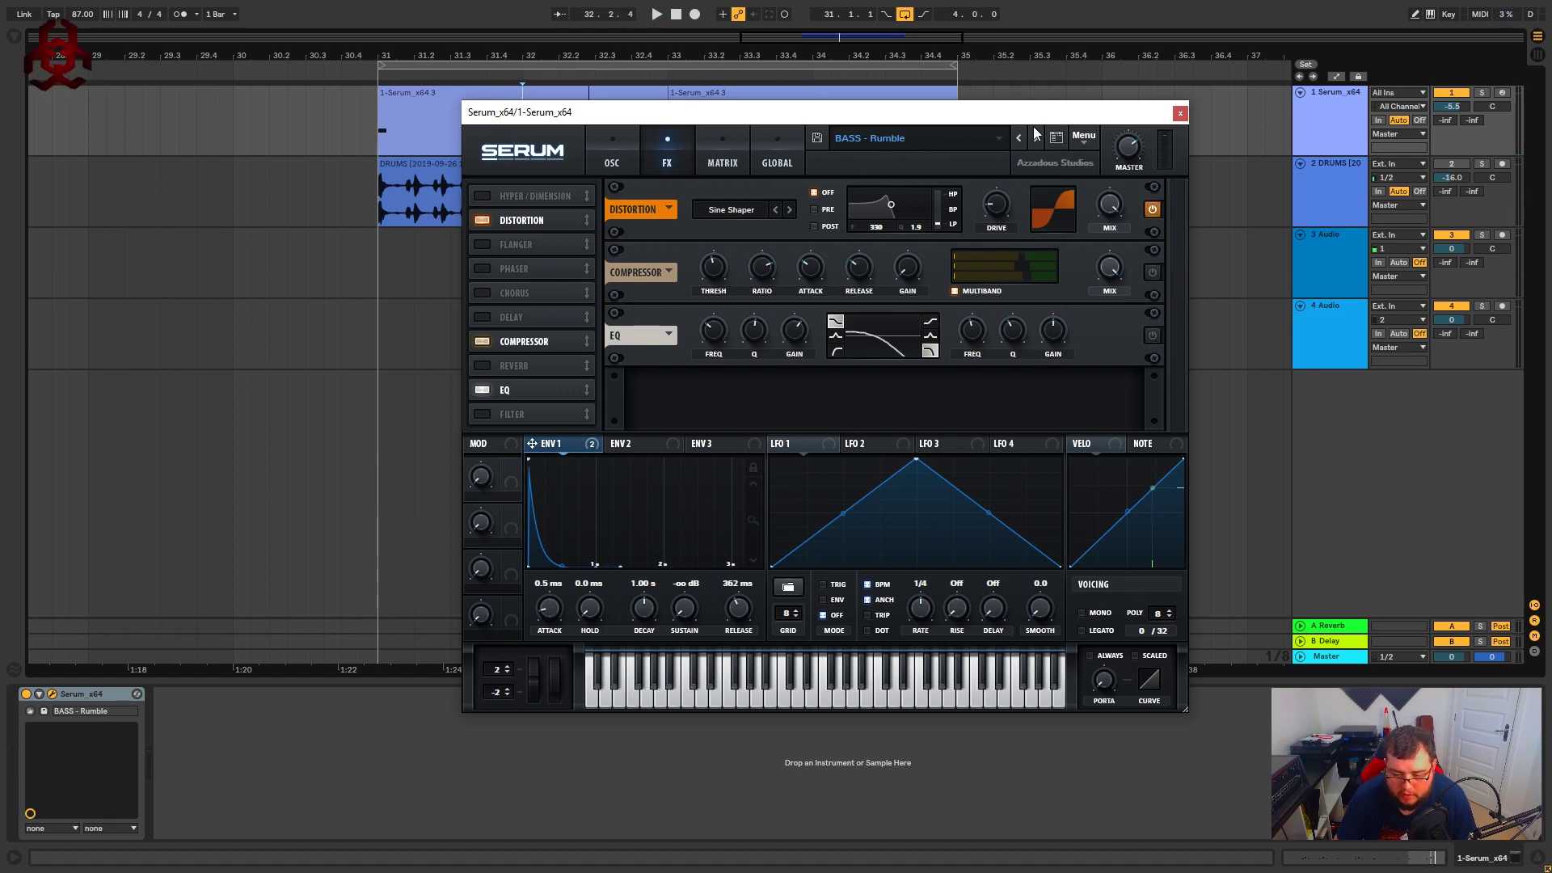
# Enable the multiband compressor in the effects rack, check its gain, release and ratio, and audition the bass
pyautogui.moveTo(1036, 123); pyautogui.dragTo(1027, 119)
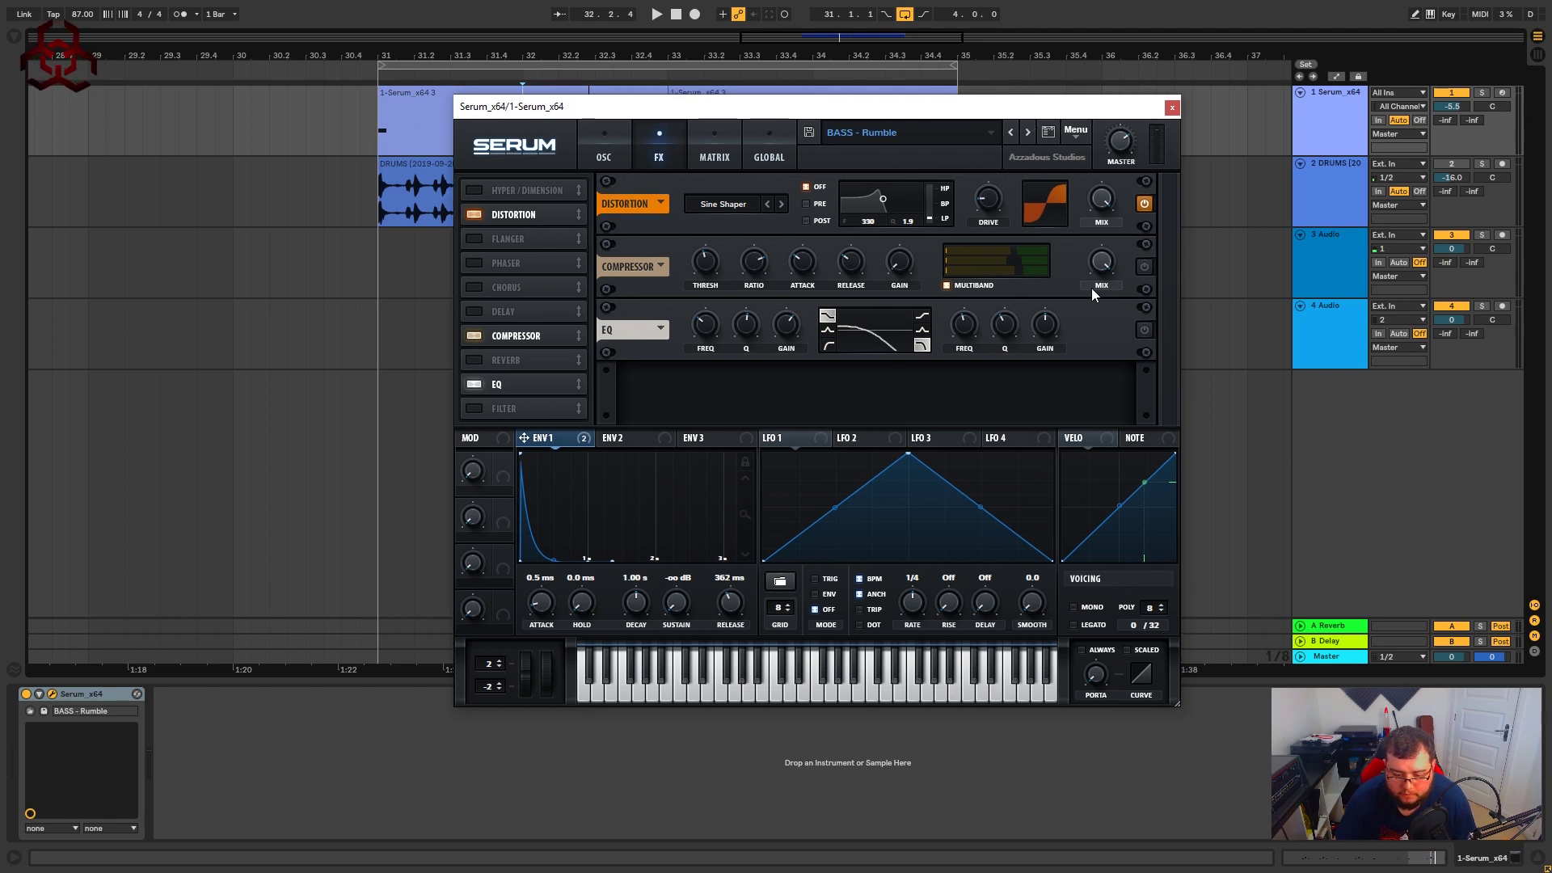
pyautogui.click(1143, 266)
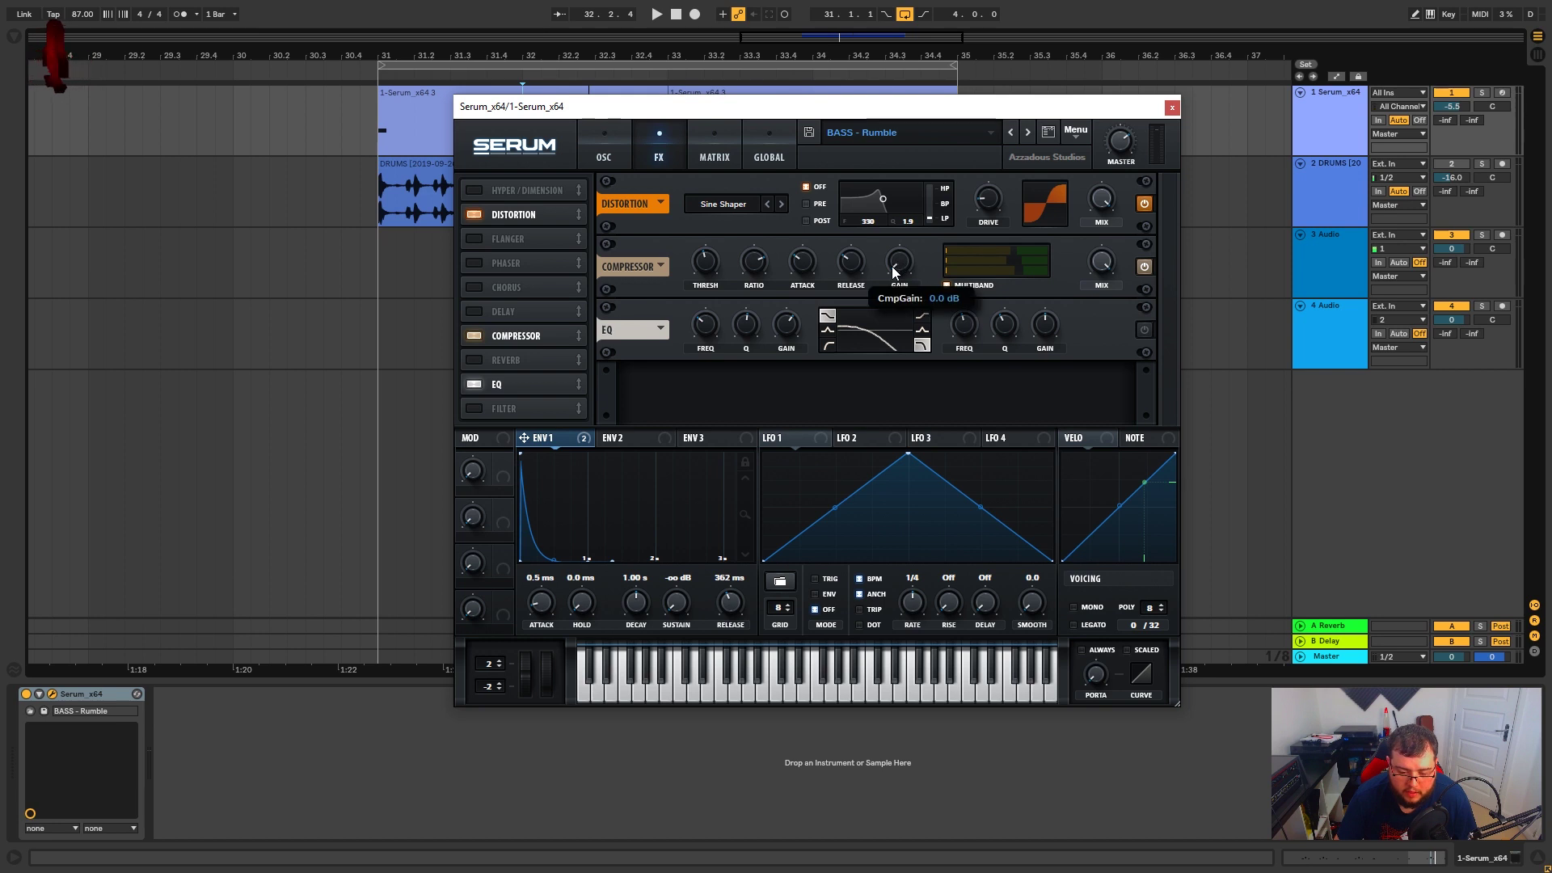
pyautogui.moveTo(854, 267)
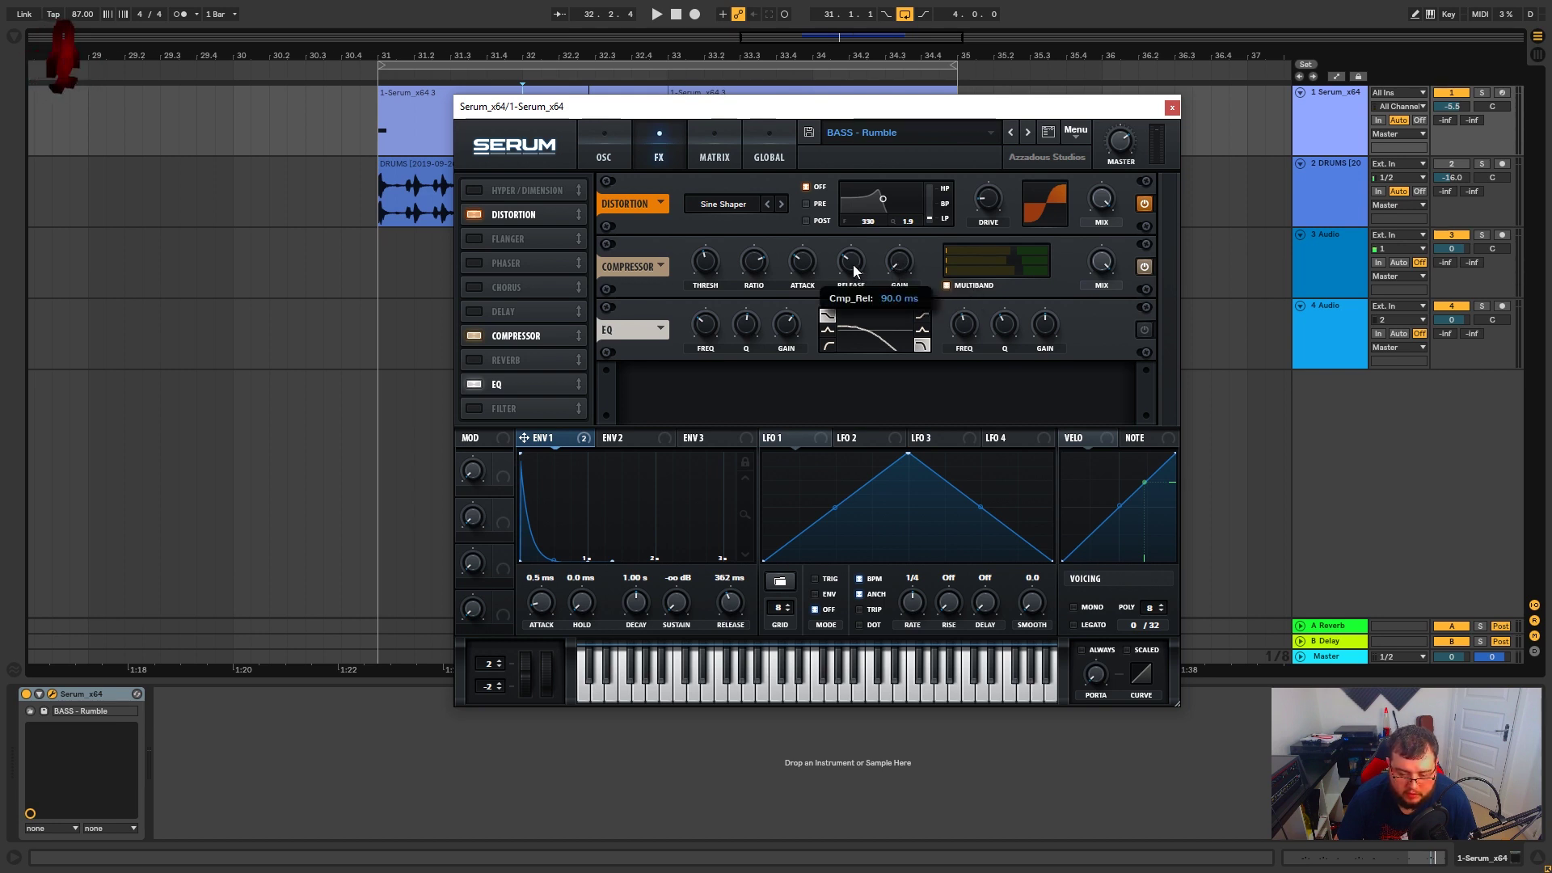
pyautogui.moveTo(755, 267)
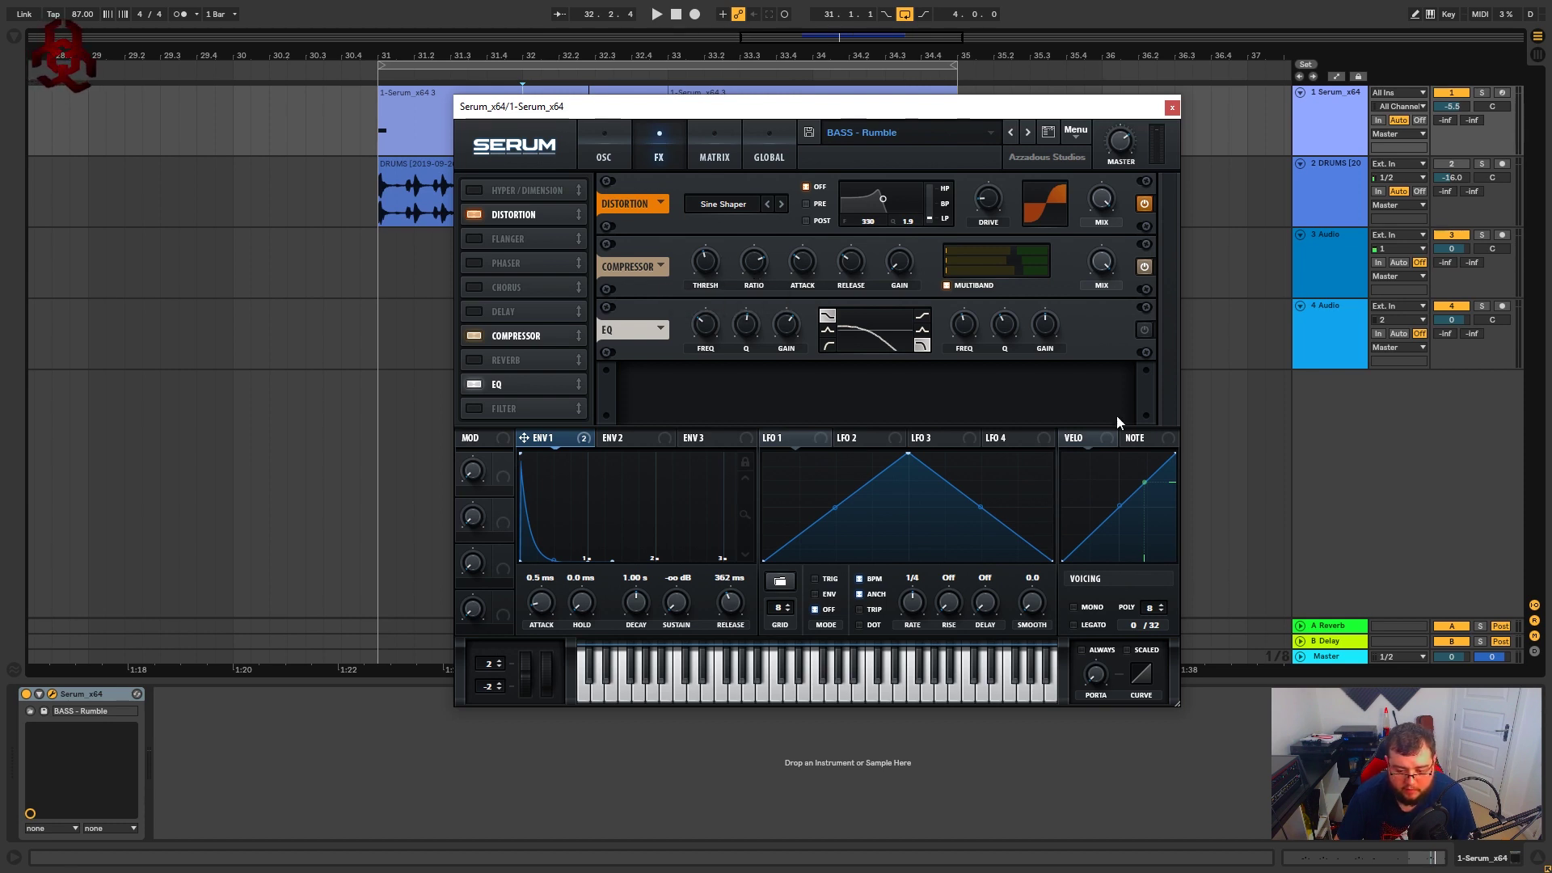
pyautogui.press('space')
pyautogui.press('space')
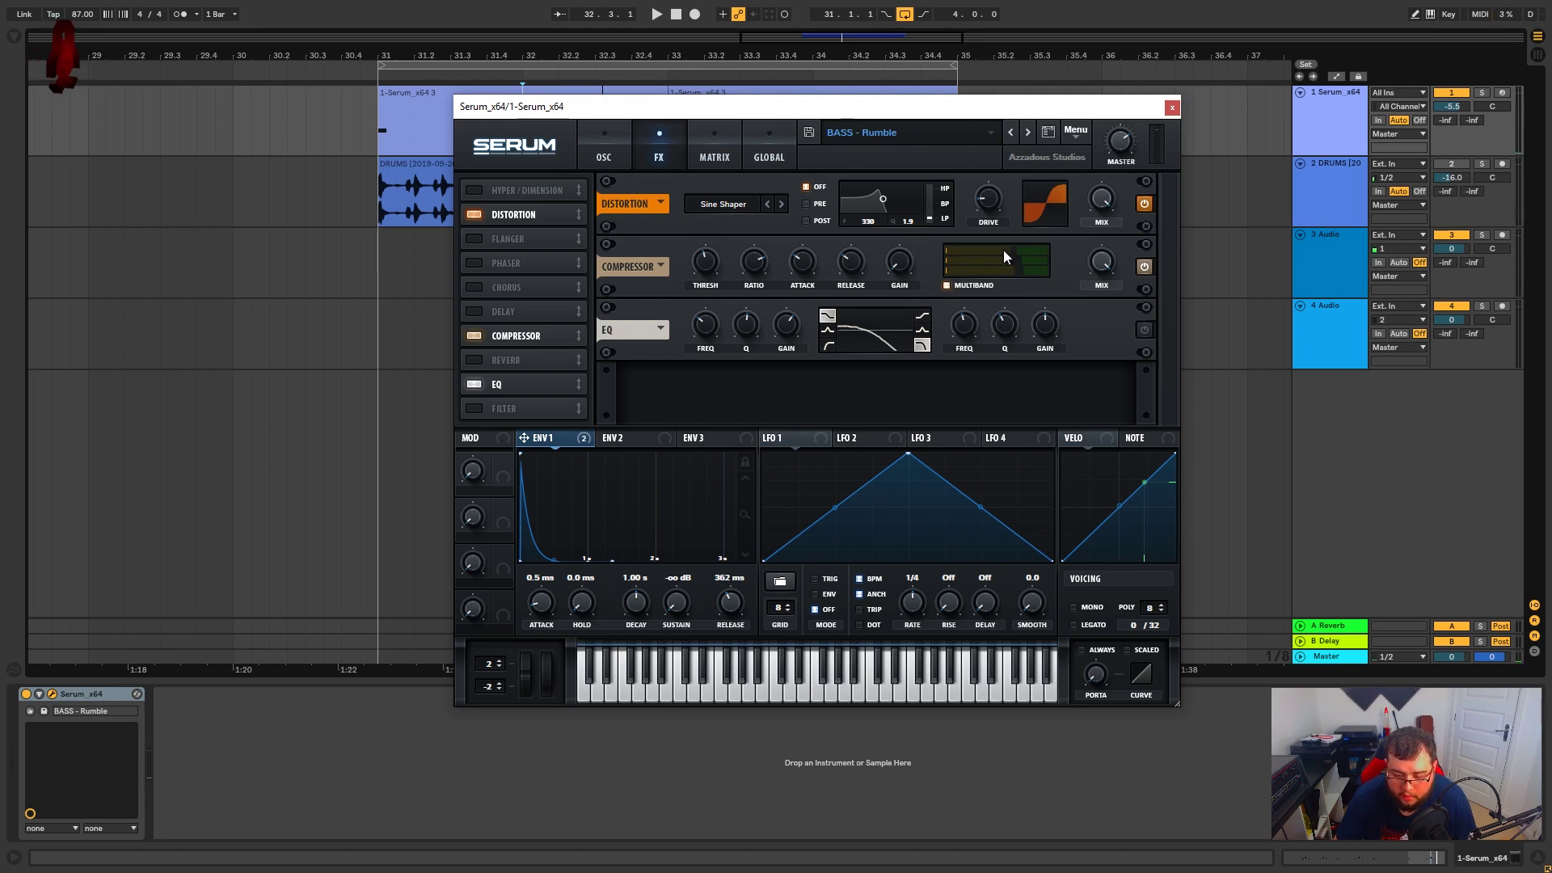
# Examine the compressor's multiband display and replay the loop to audition the compressed bass
pyautogui.moveTo(1004, 251)
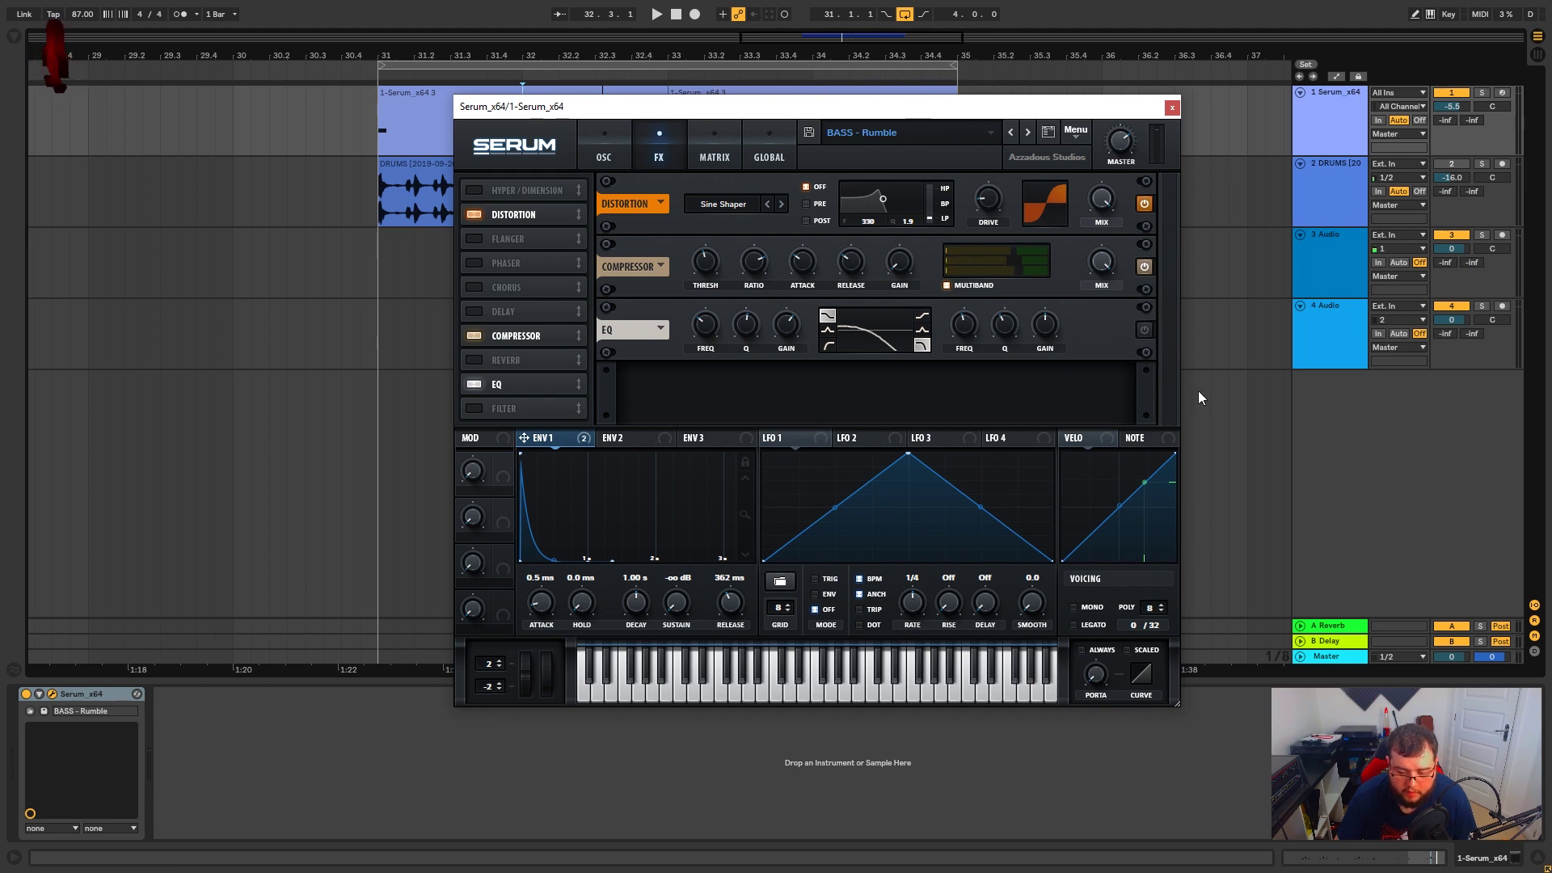
pyautogui.press('space')
pyautogui.press('space')
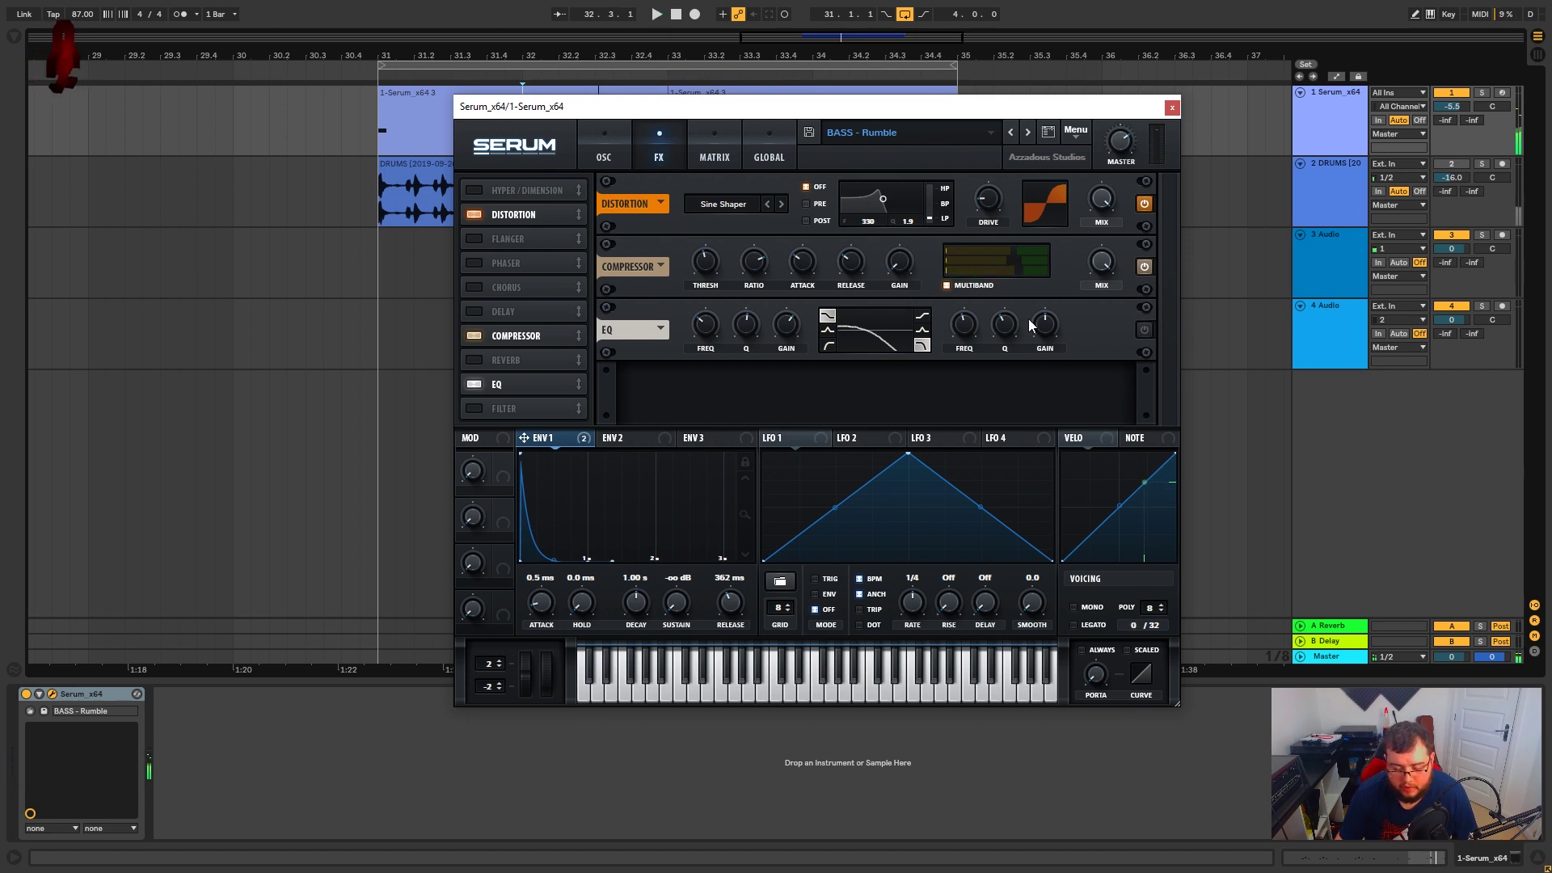
pyautogui.press('space')
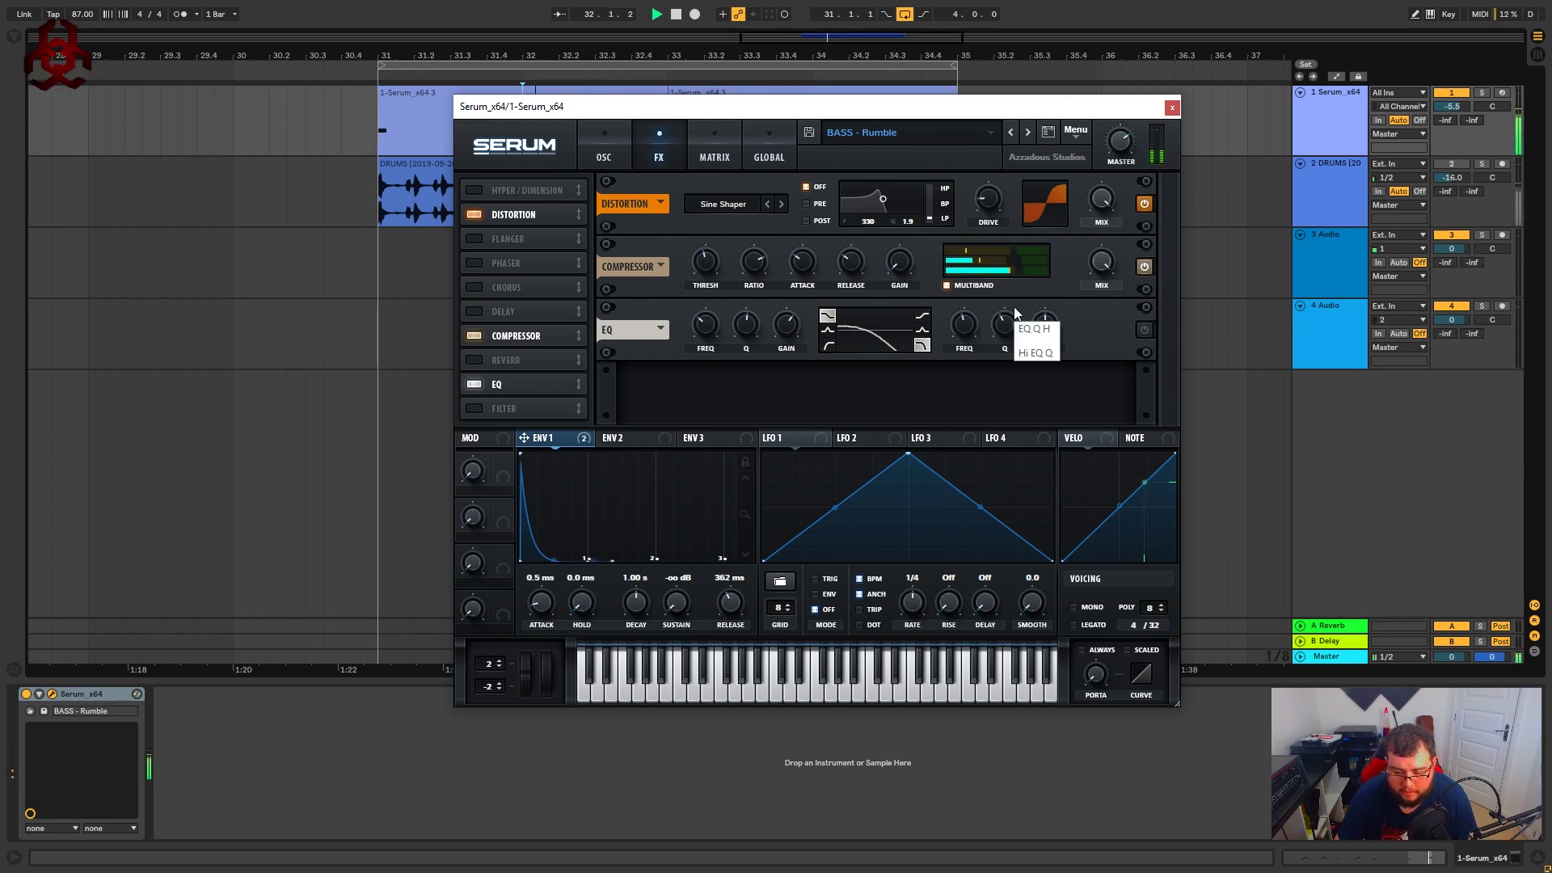
pyautogui.press('space')
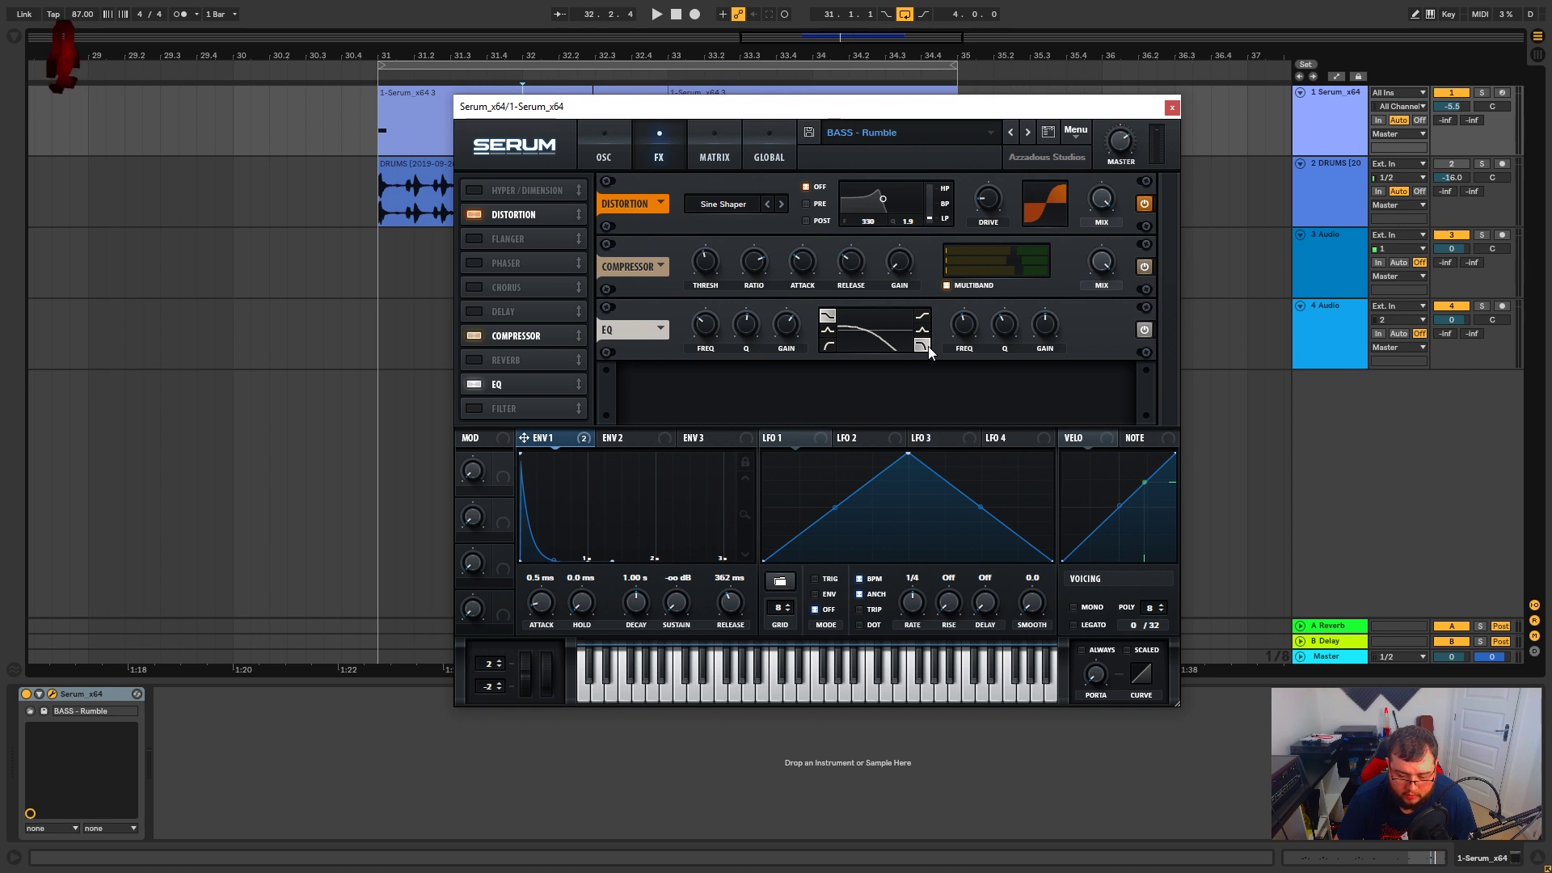
# Enable the EQ, check the frequency, Q and gain settings of its high and low bands, and audition the bass
pyautogui.click(968, 327)
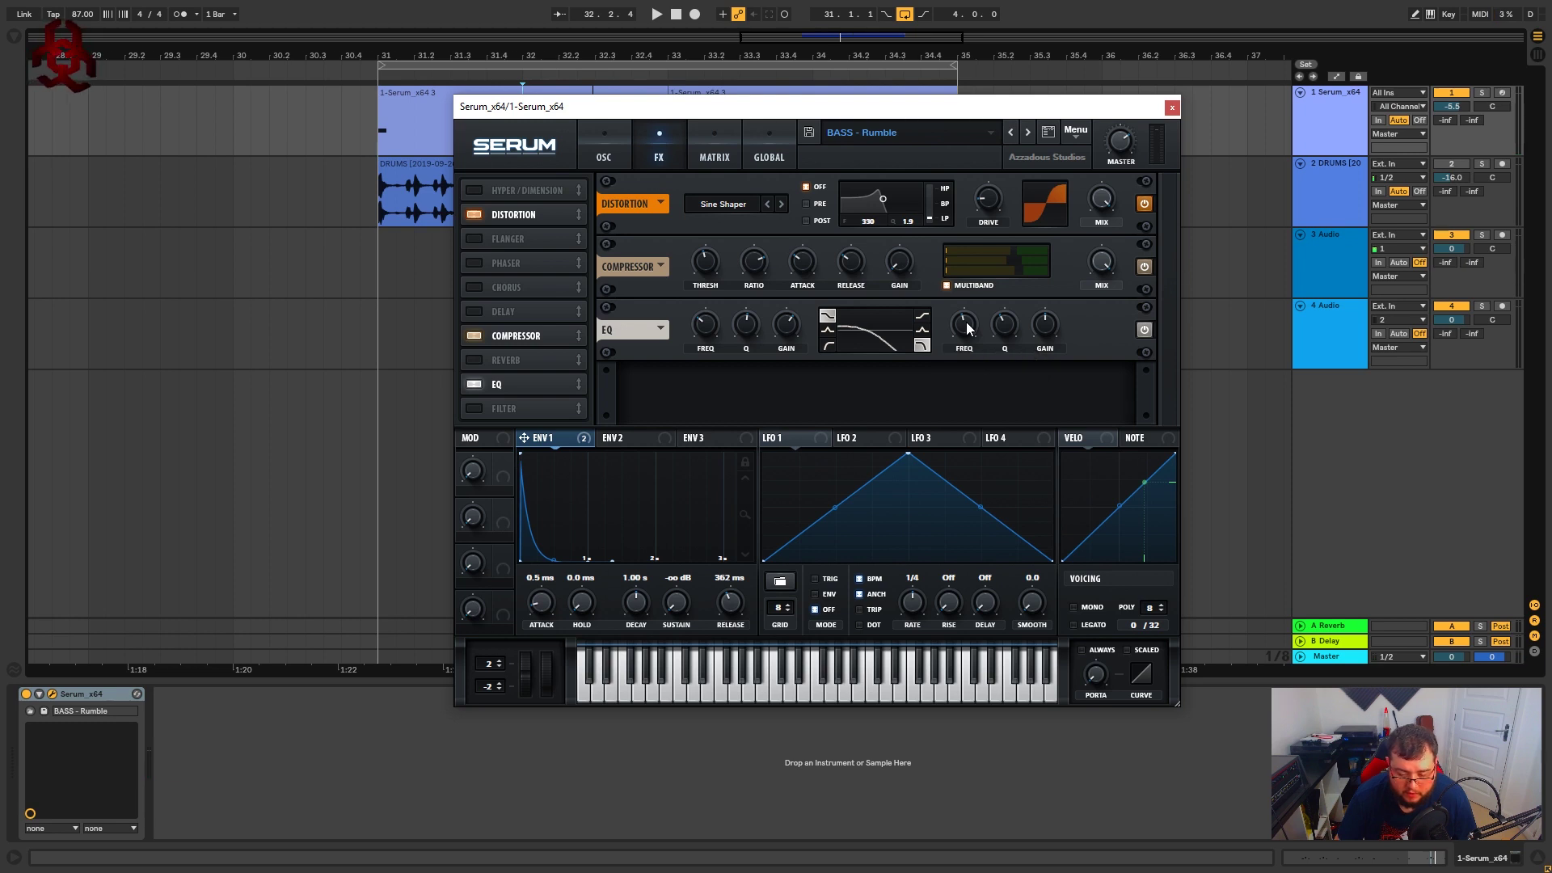
pyautogui.click(1006, 324)
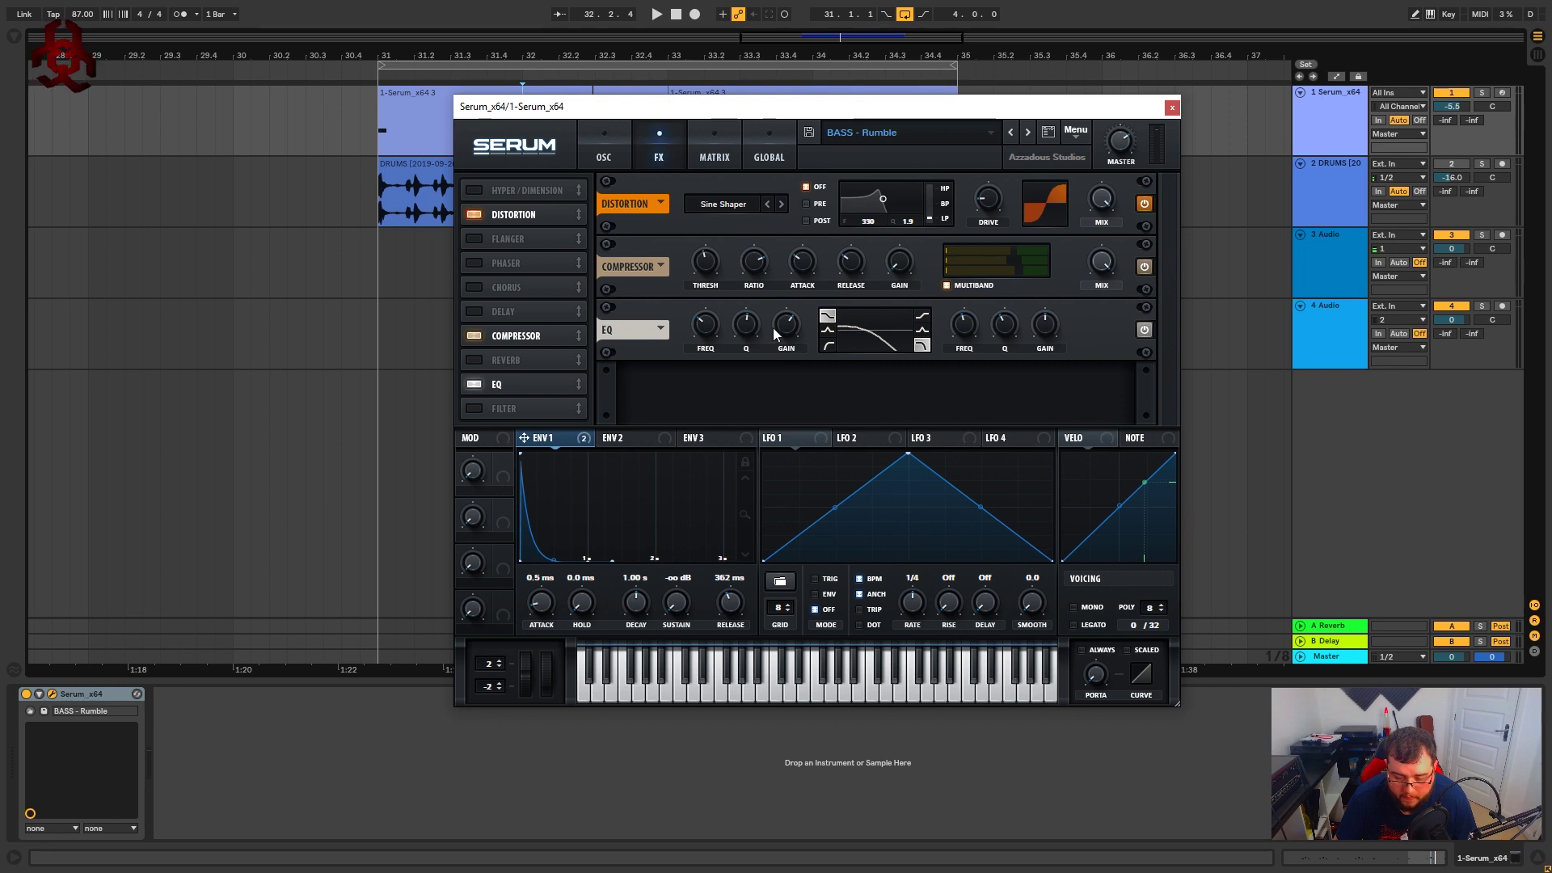
pyautogui.moveTo(708, 331)
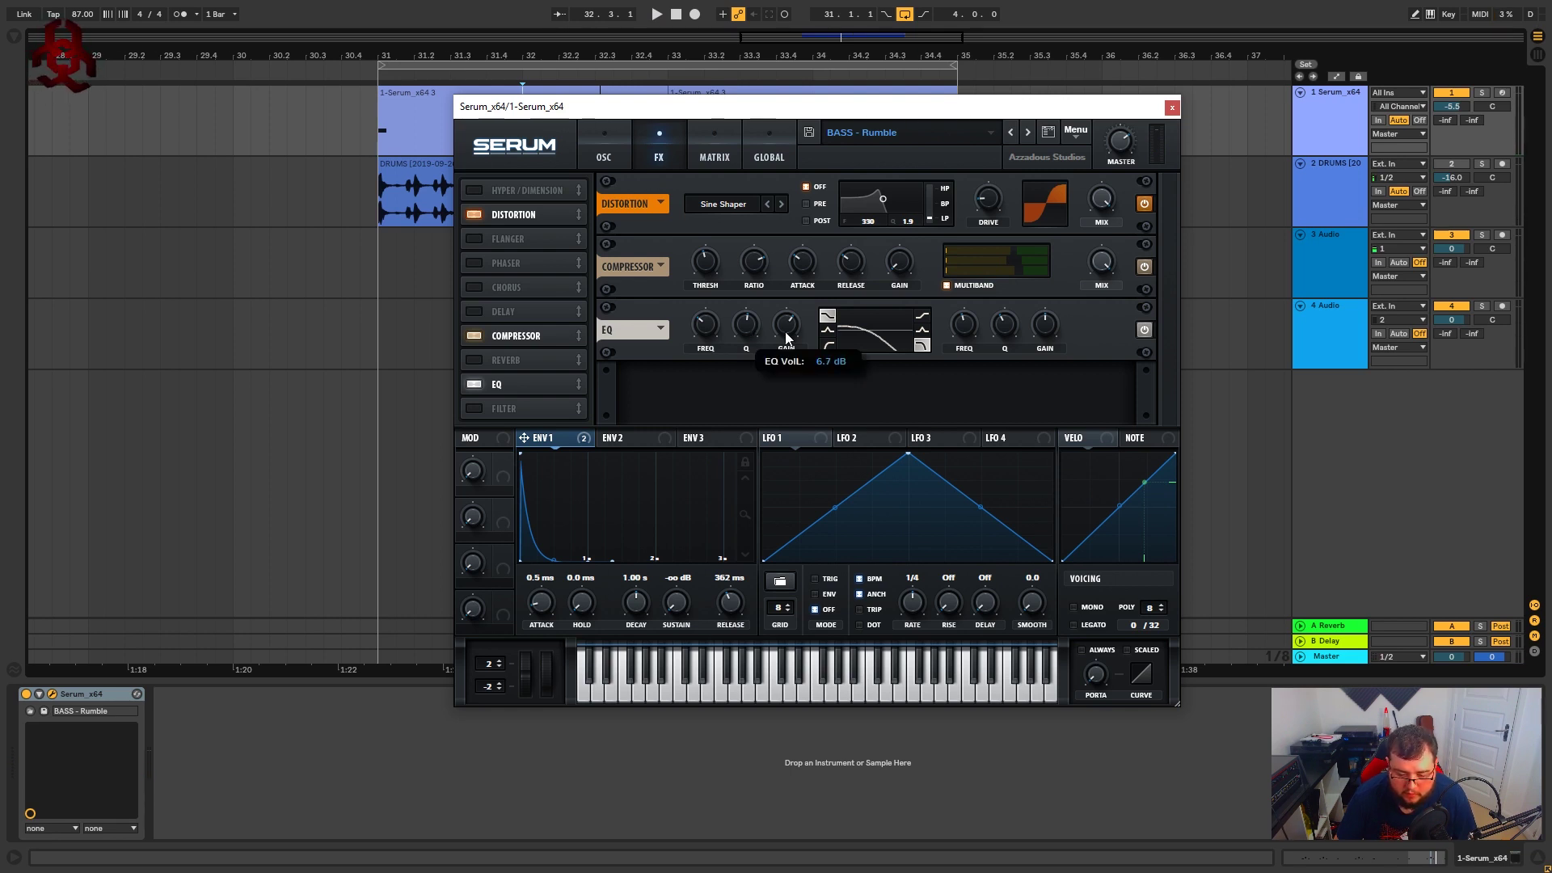
pyautogui.scroll(-2, 786, 336)
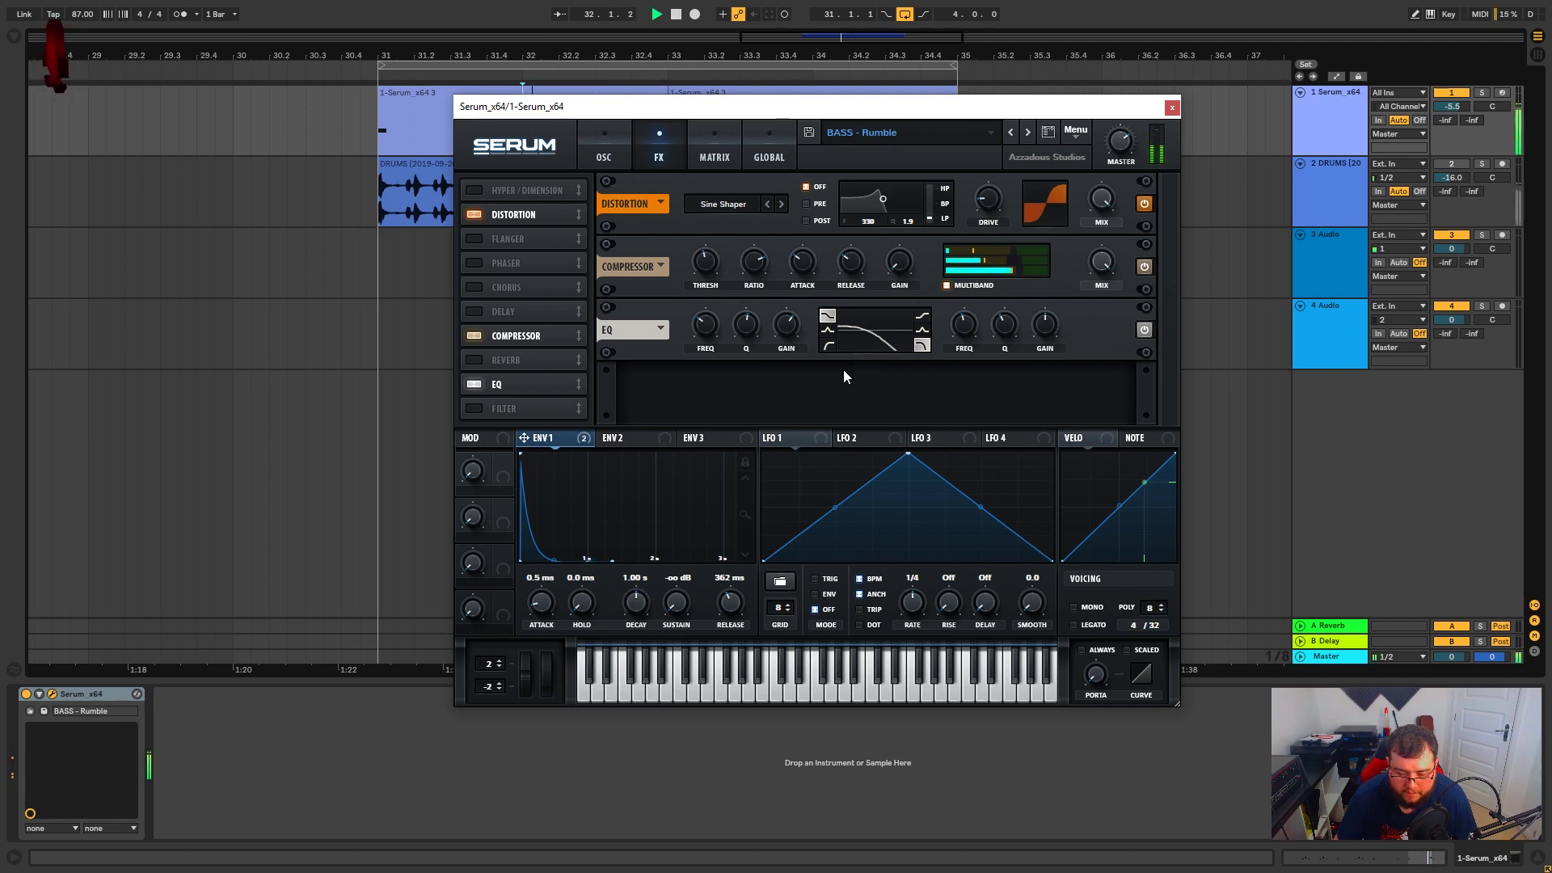
# Return to the oscillator view and activate the drums track to audition the finished bass patch with the drum loop
pyautogui.click(600, 140)
pyautogui.press('space')
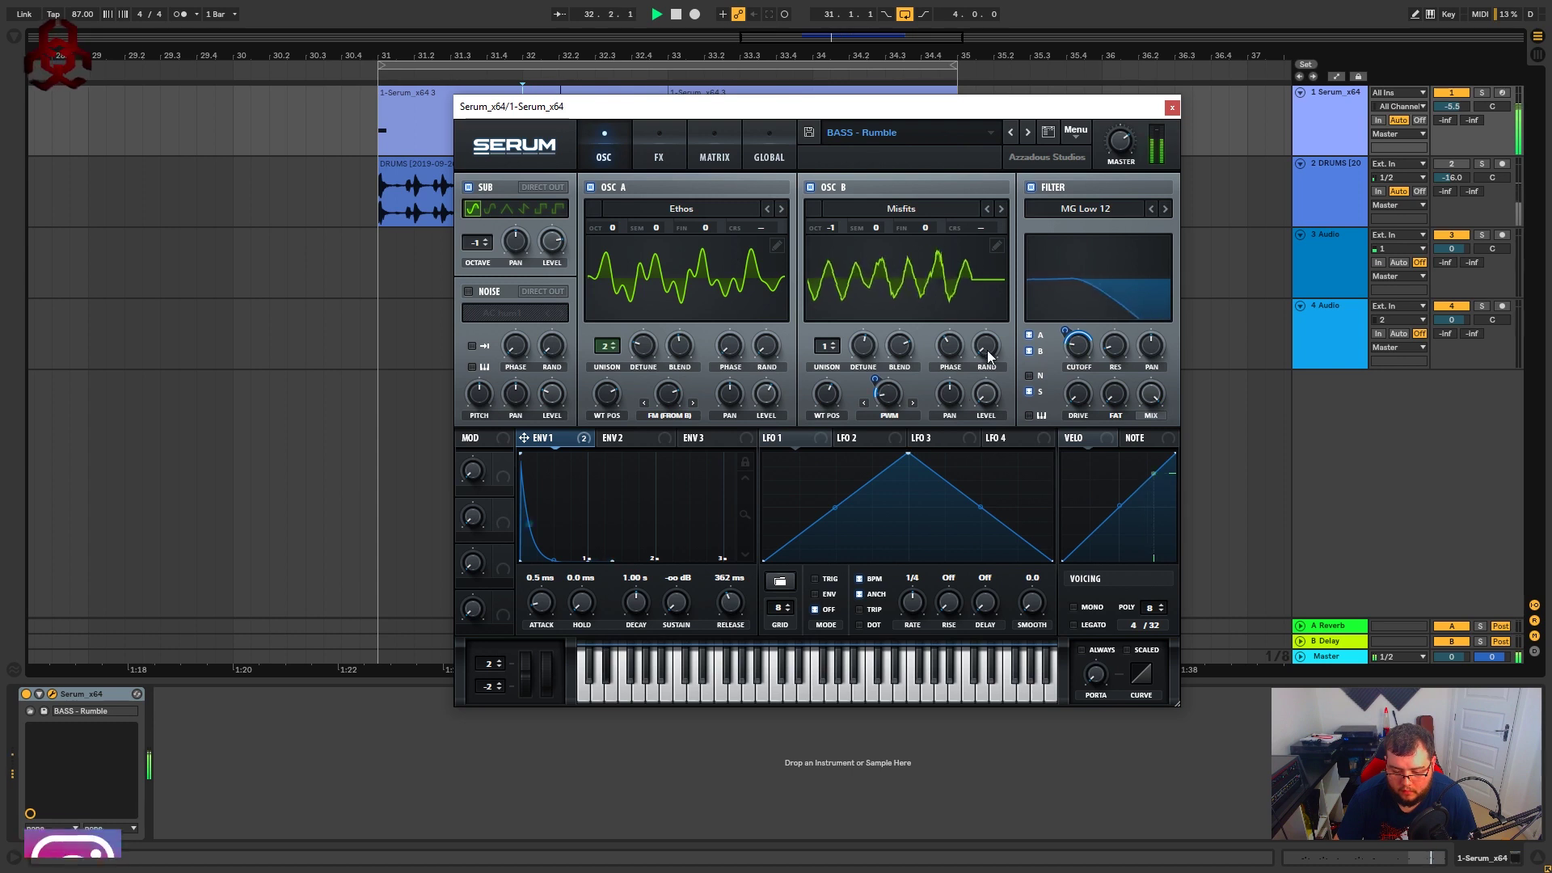
pyautogui.click(1452, 165)
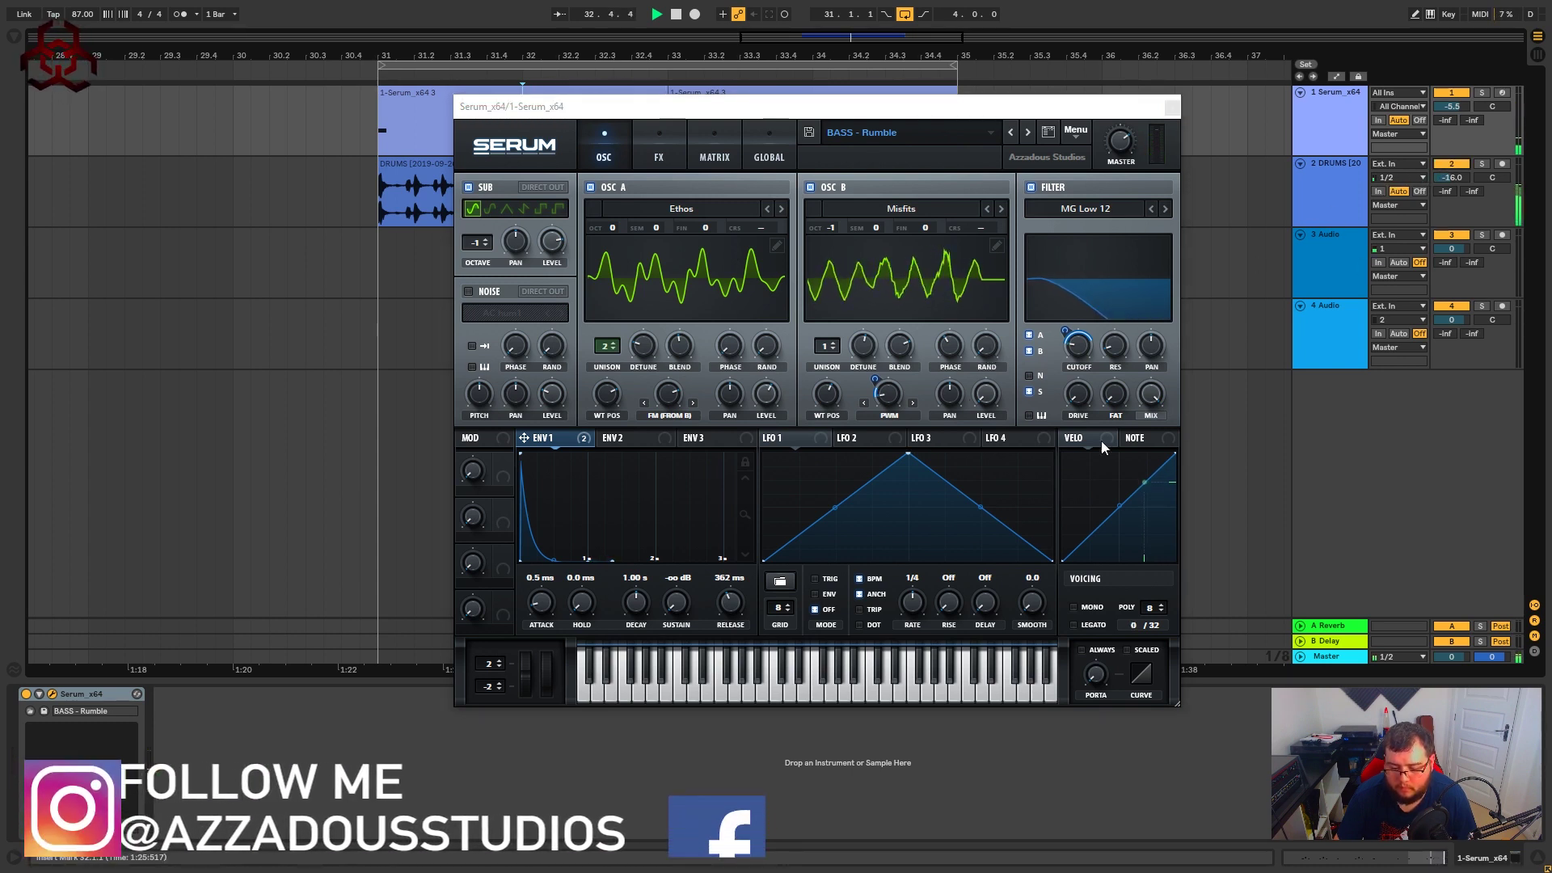